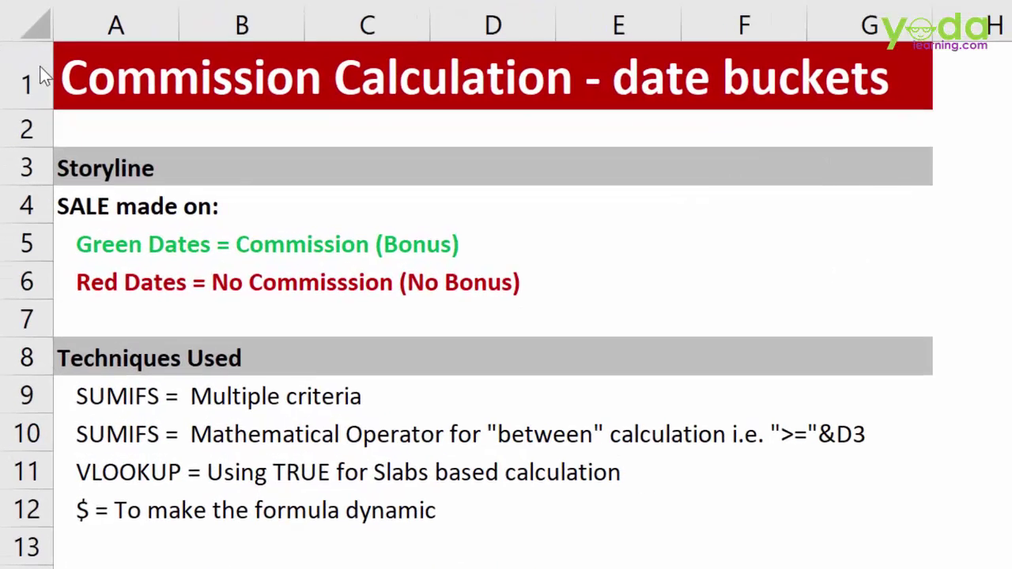
Review the commission rules for green and red dates, then examine the first two date buckets in the dealer sales table.
left_click(17, 195)
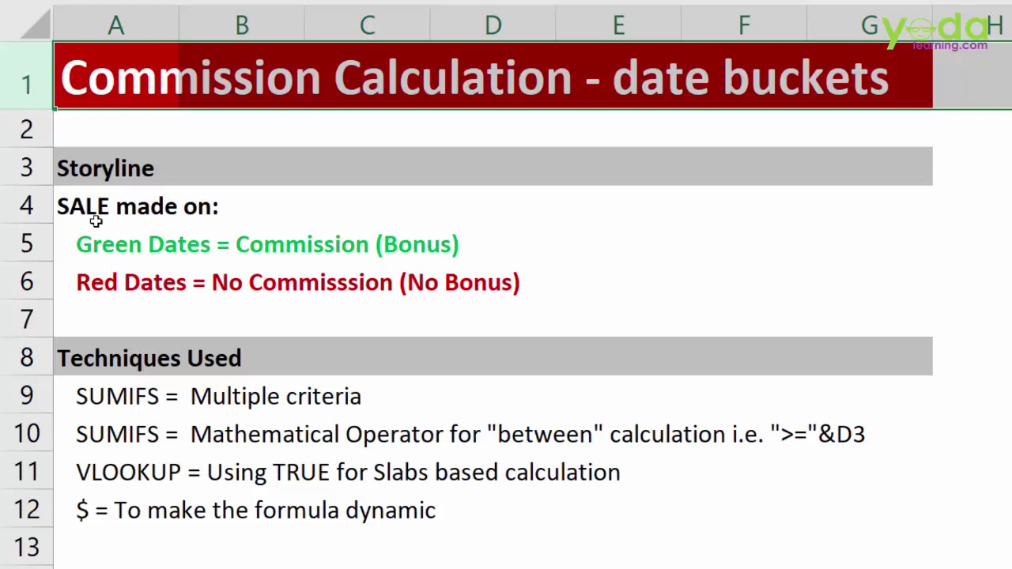
left_click(30, 239)
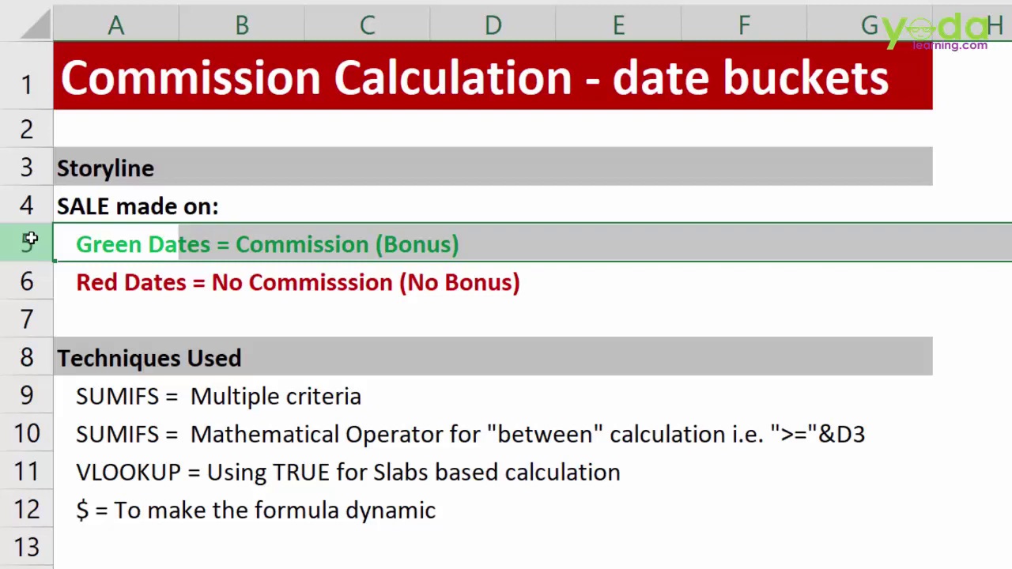
left_click(26, 281)
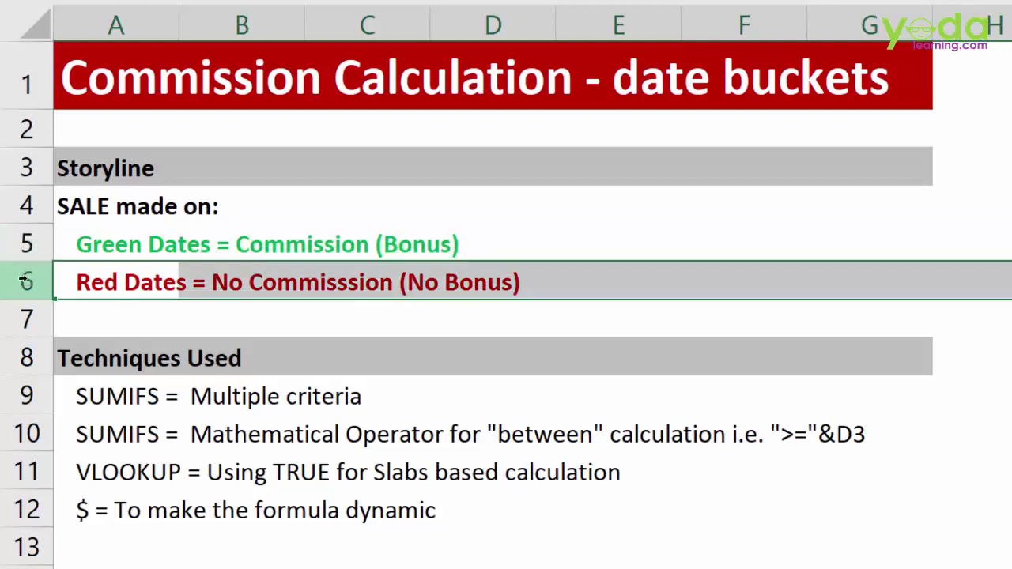
left_click(34, 242)
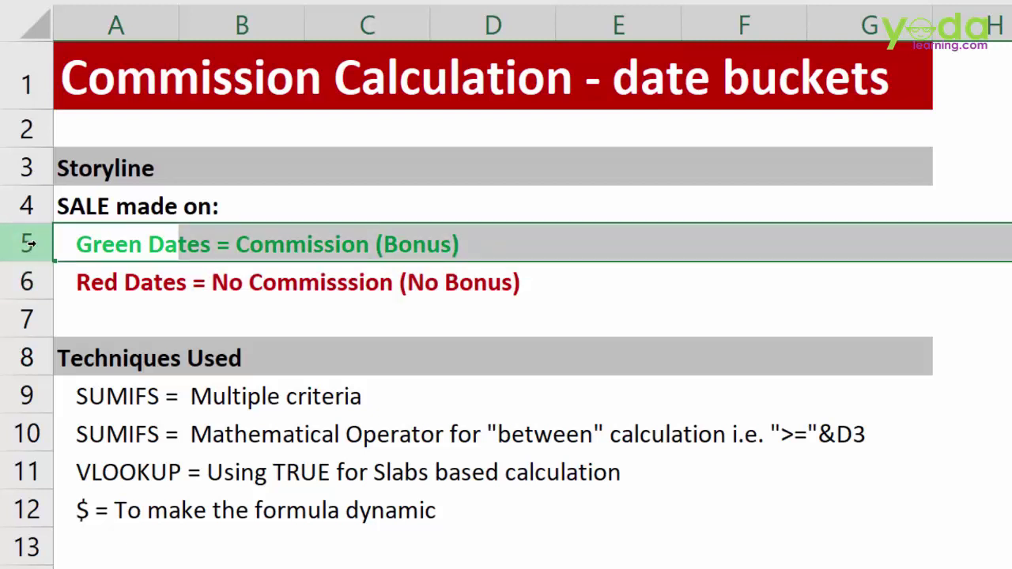
left_click(29, 285)
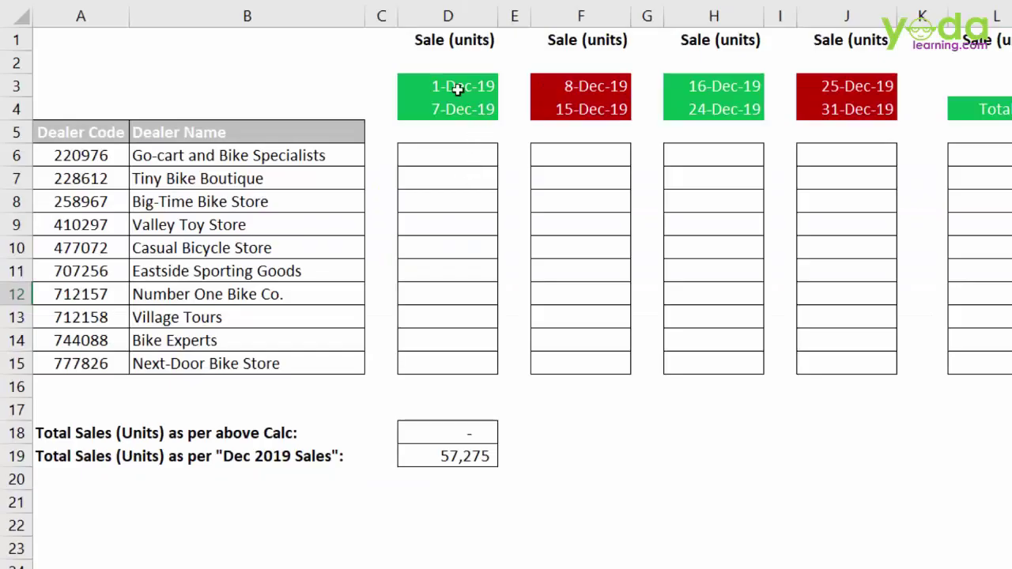
left_click(455, 85)
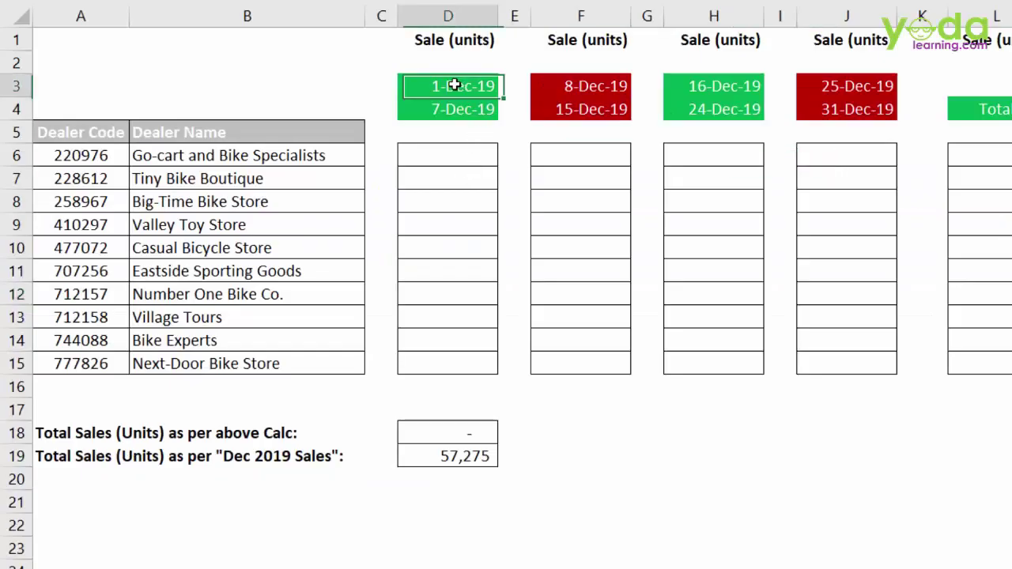
left_click_drag(455, 86, 475, 357)
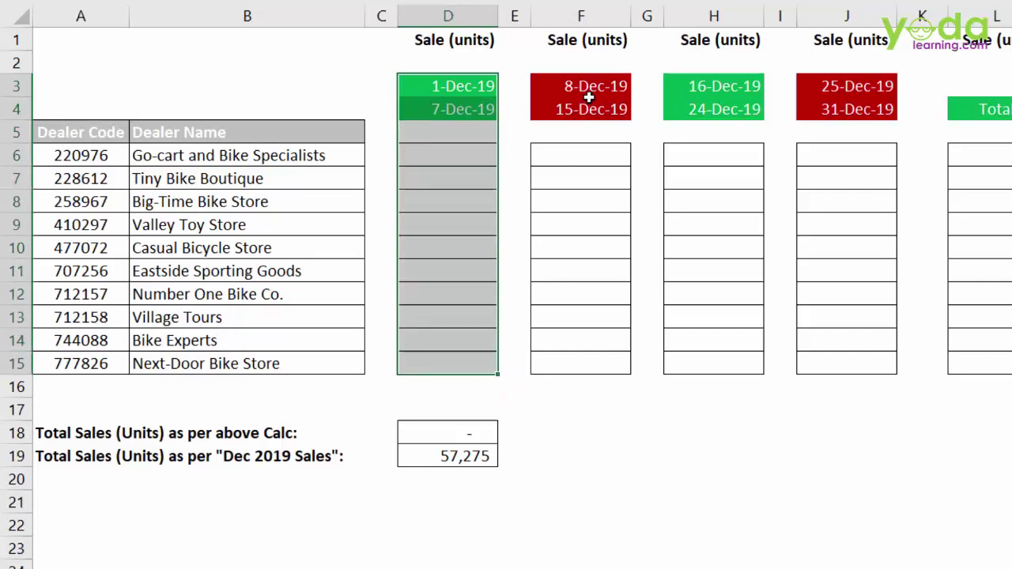
left_click_drag(586, 81, 570, 362)
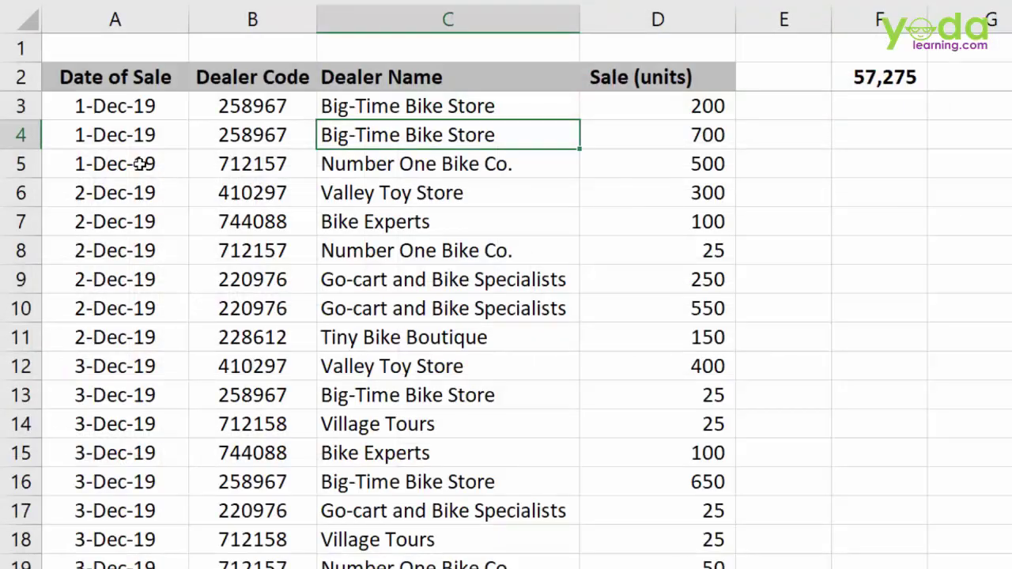
Examine the December 2019 sales records and relate the Big-Time Bike Store entries to its row in the Sales by Date Buckets sheet.
scroll(145, 163, "down", 10)
scroll(141, 199, "down", 11)
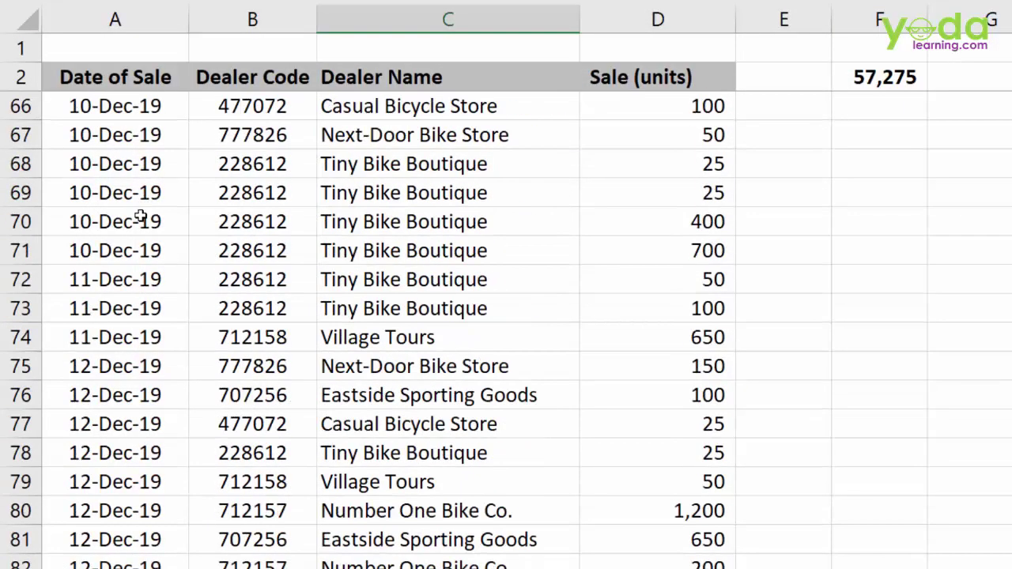
scroll(140, 227, "up", 20)
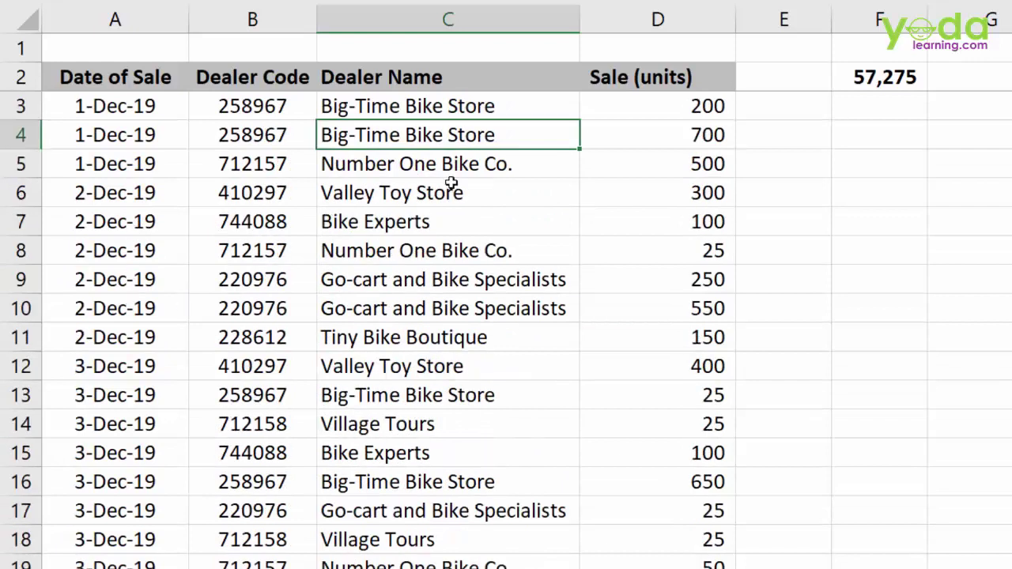
left_click(463, 106)
left_click_drag(463, 106, 452, 131)
left_click(281, 110)
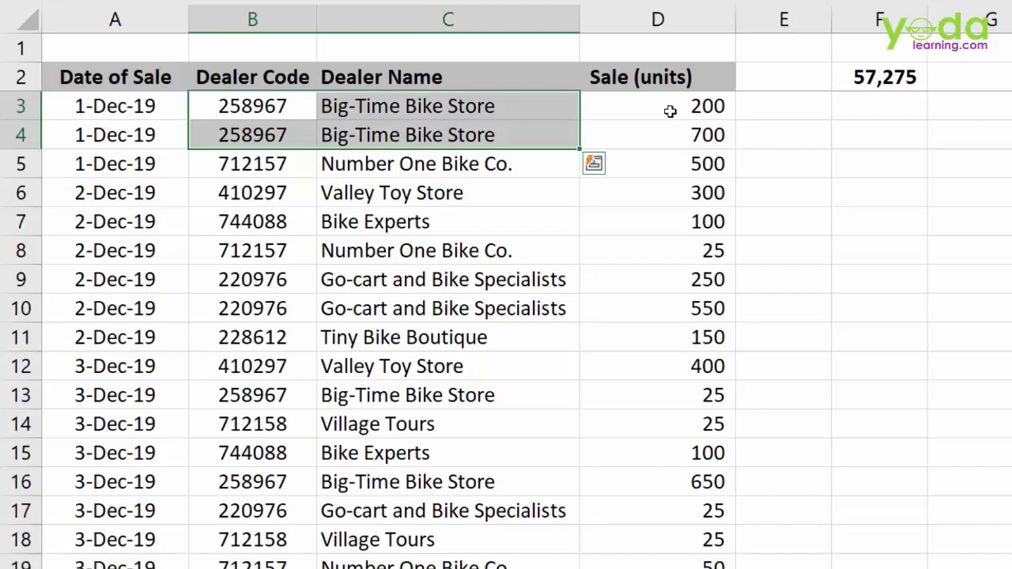
left_click(706, 105)
mouse_move(706, 105)
left_mouse_down()
mouse_move(698, 134)
mouse_move(159, 136)
left_mouse_up()
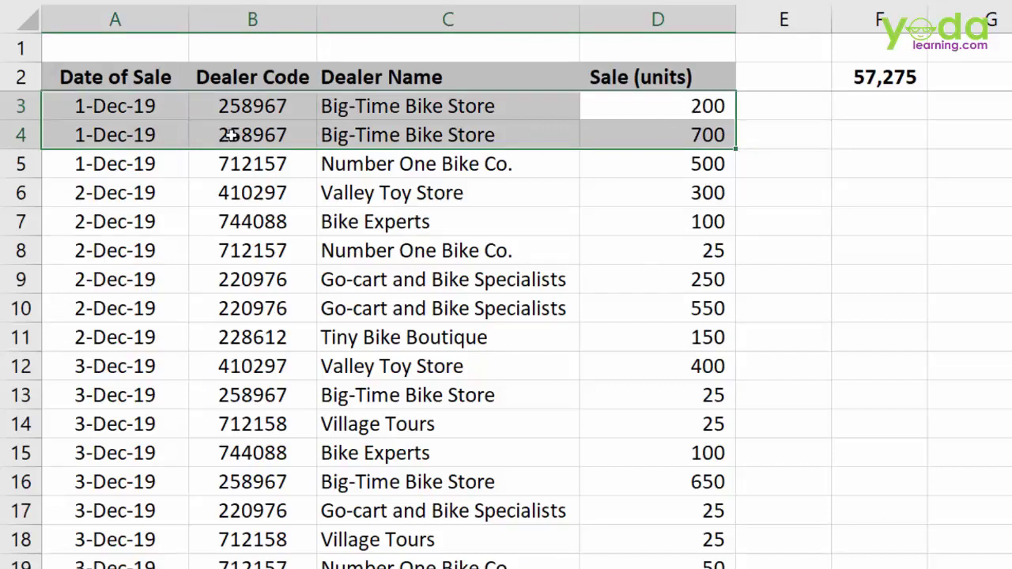
left_click(230, 135)
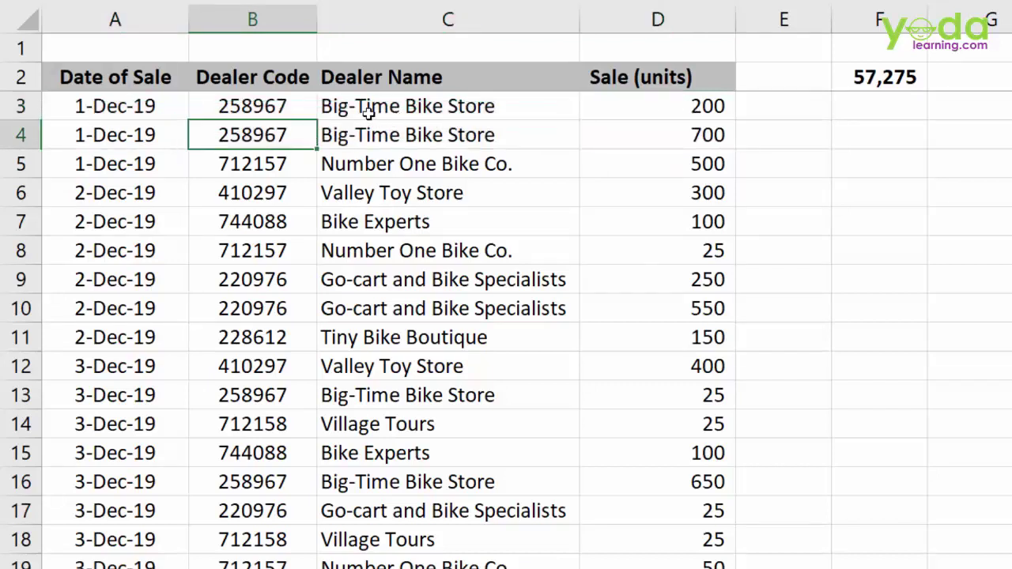
left_click_drag(251, 111, 379, 109)
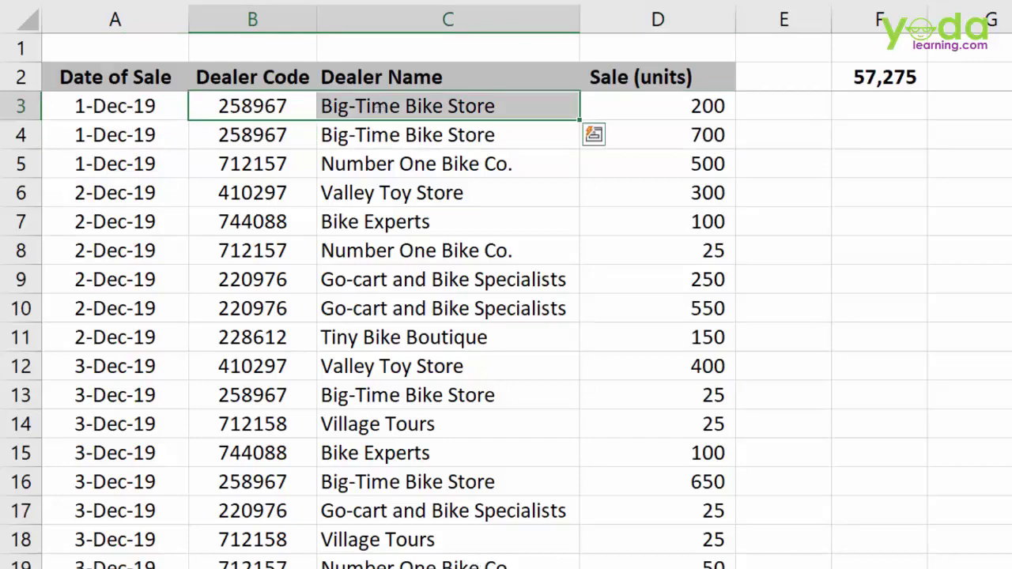
key("ctrl+Page_Down")
left_click(431, 202)
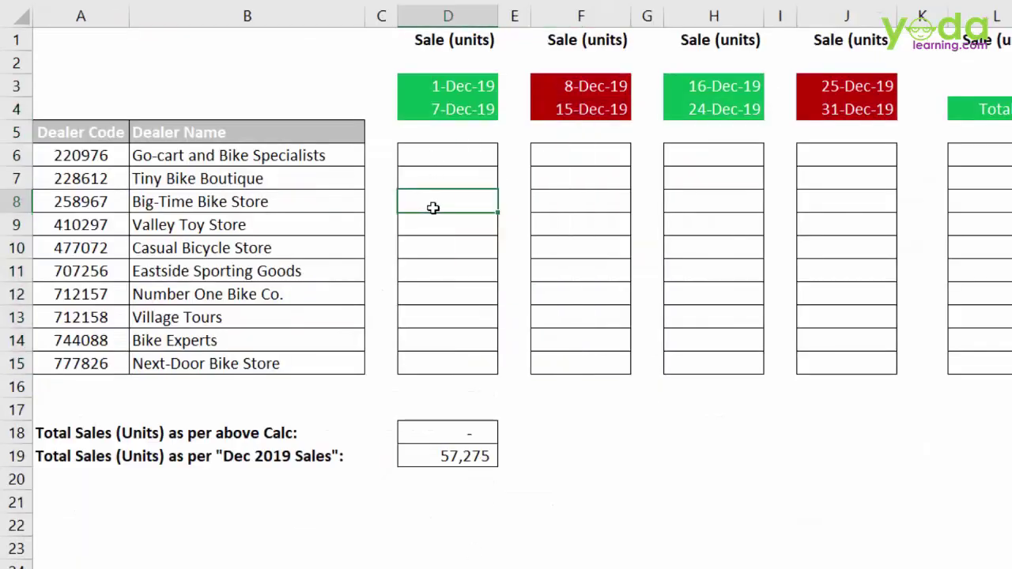
left_click_drag(441, 206, 71, 203)
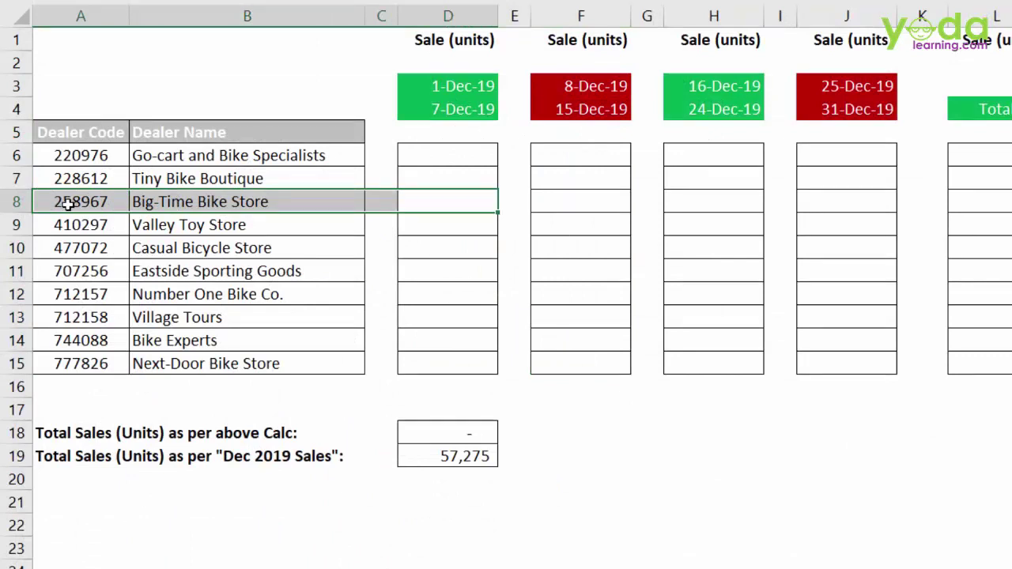
key("ctrl+v")
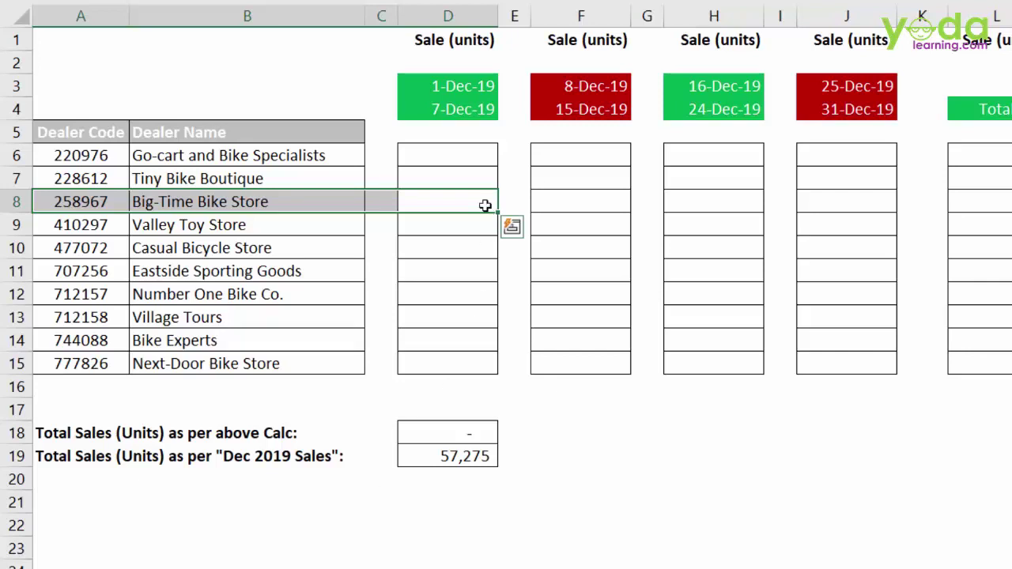
left_click(457, 201)
type("=sumifs")
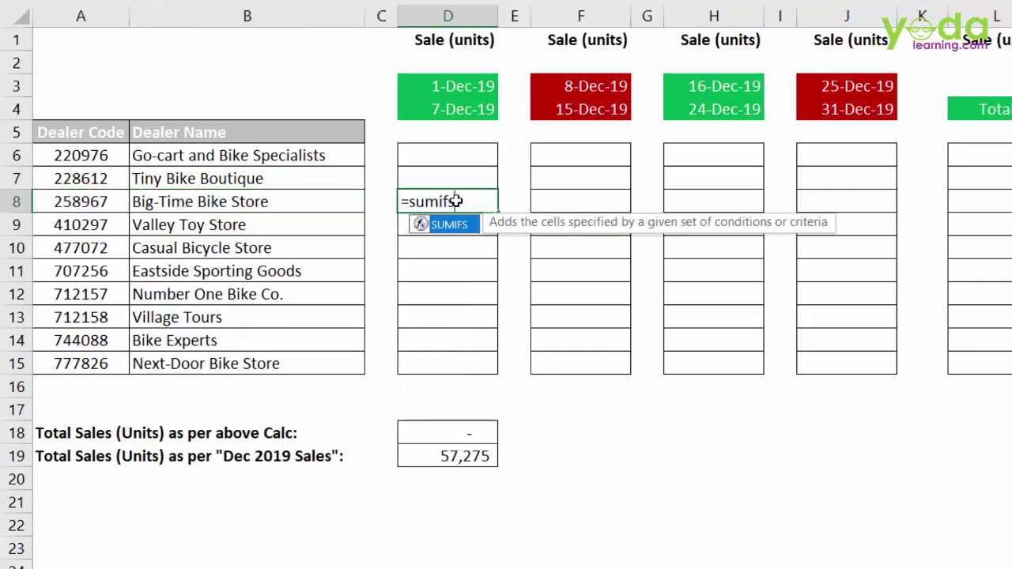
key("Tab")
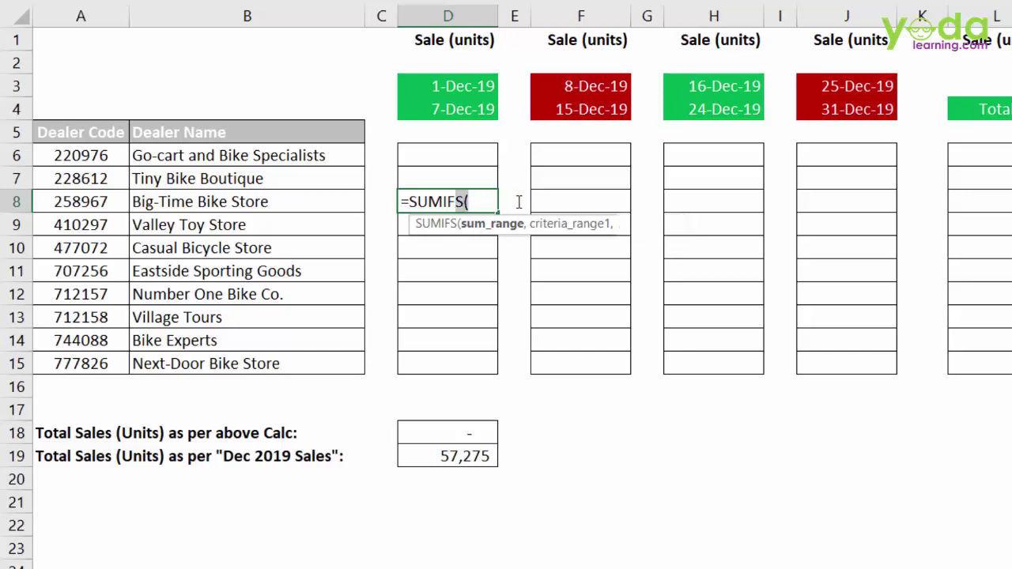
key("BackSpace")
key("BackSpace")
type("(")
key("BackSpace")
type("s")
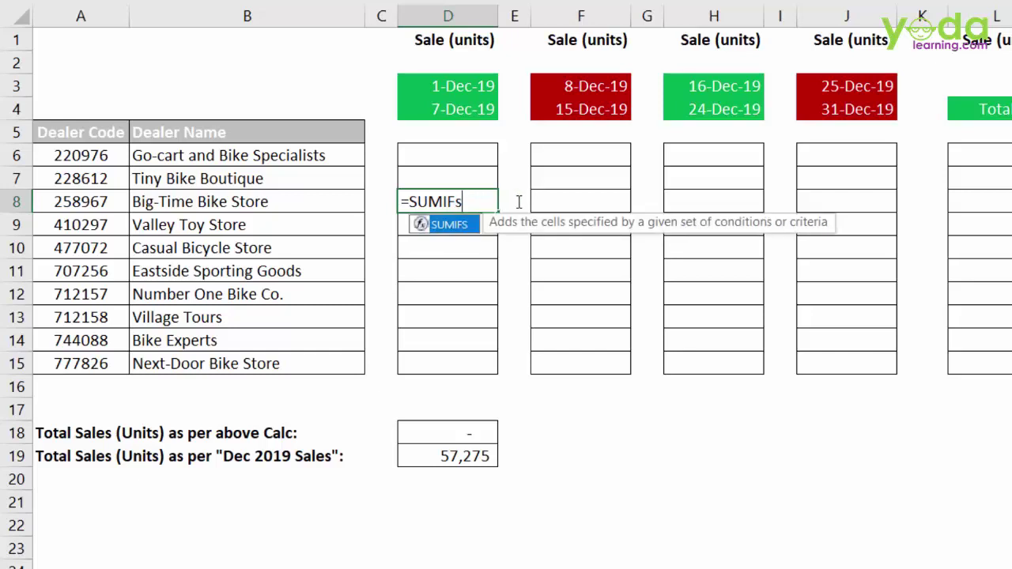
key("Tab")
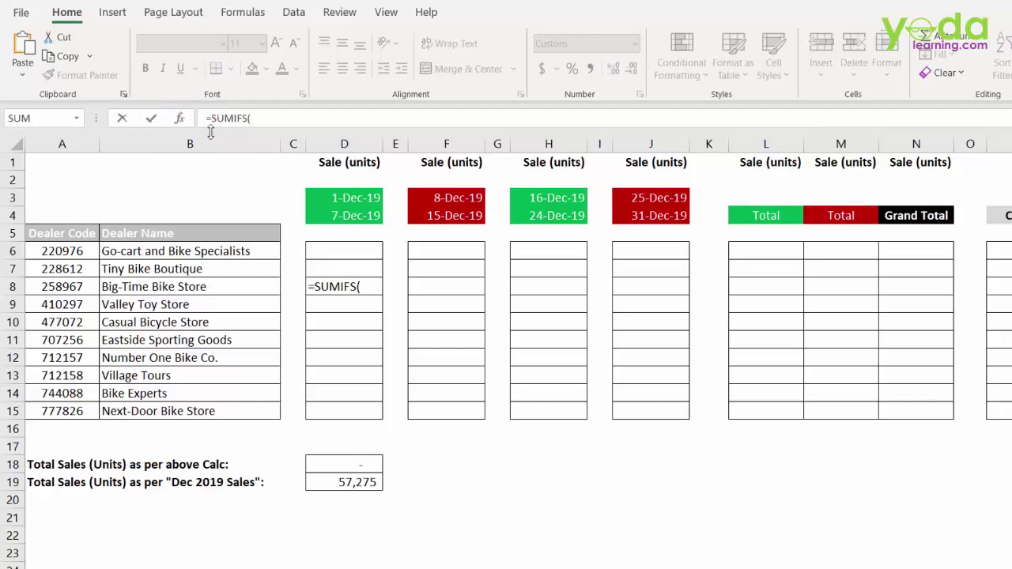
left_click(184, 119)
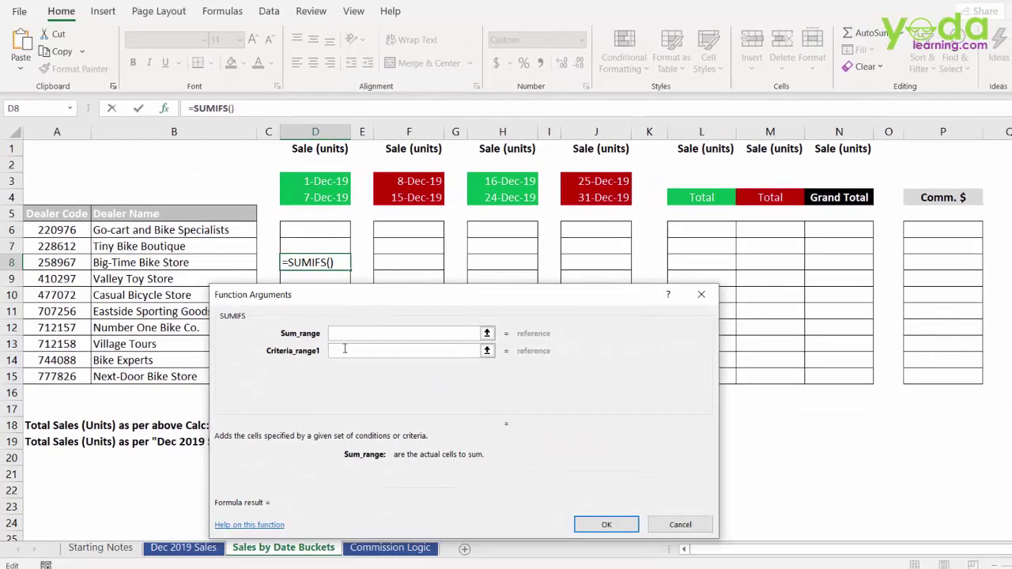
key("Tab")
key("Tab")
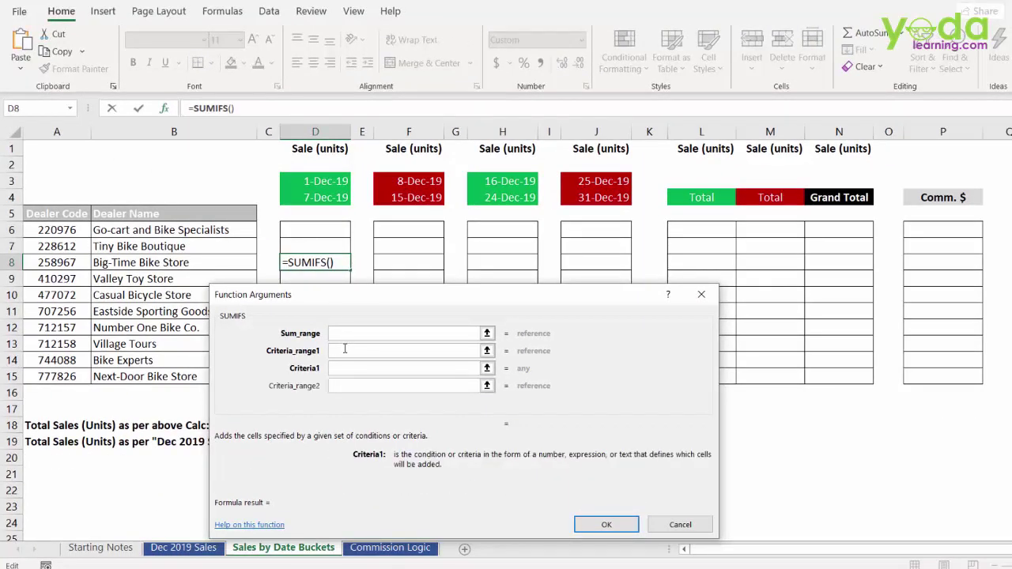
key("Tab")
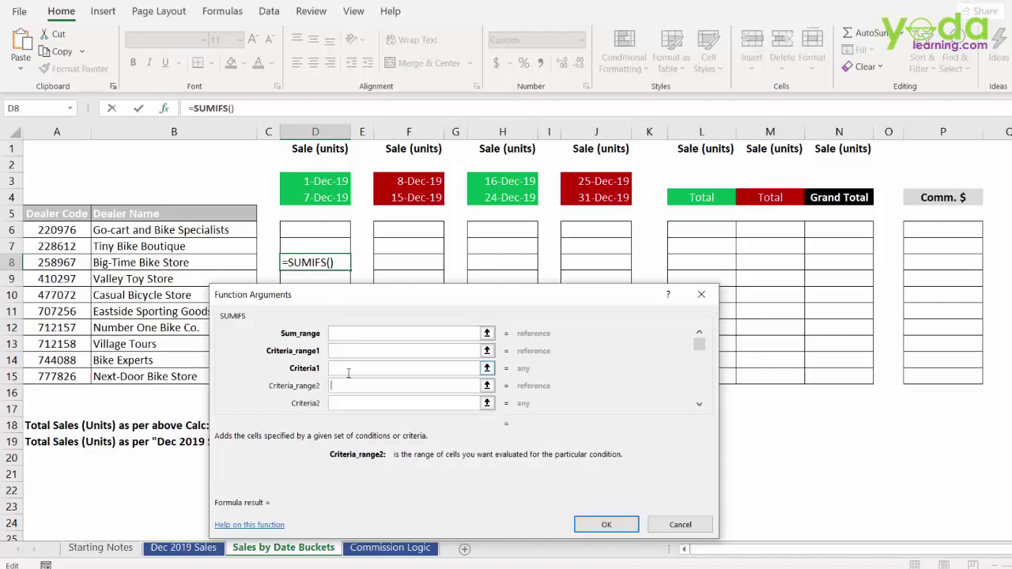
left_click(348, 372)
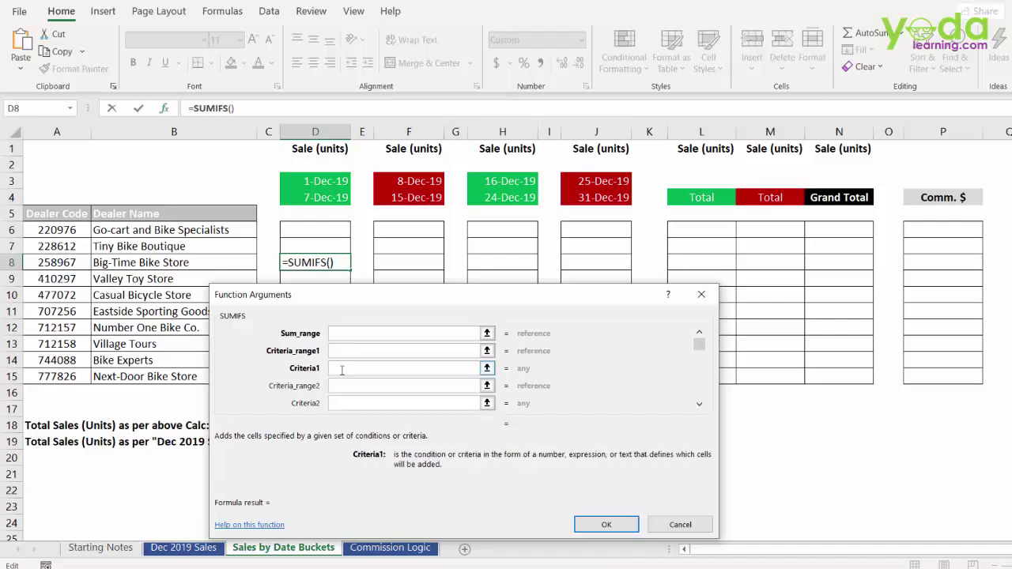
left_click(63, 263)
left_click(348, 404)
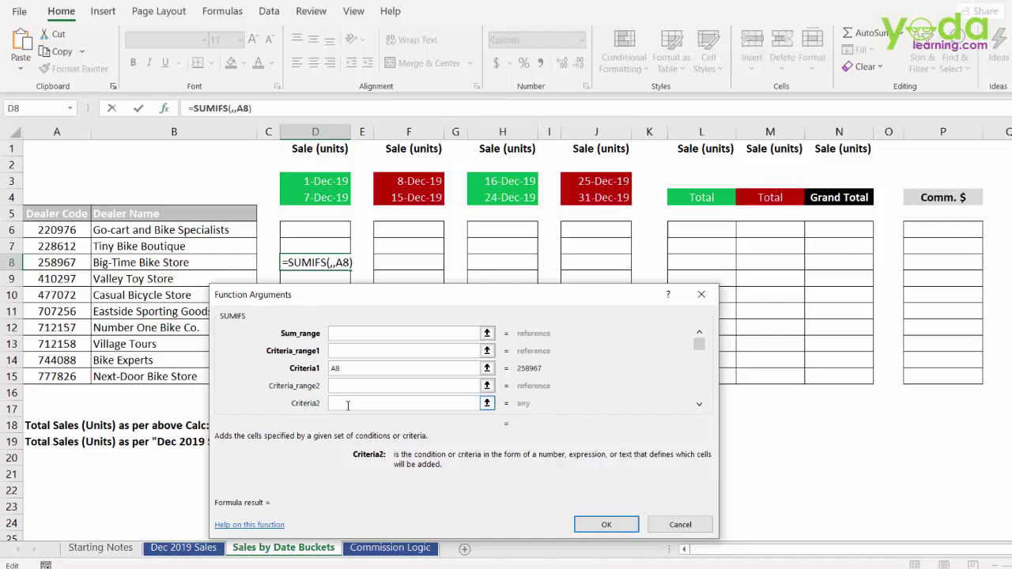
left_click(317, 180)
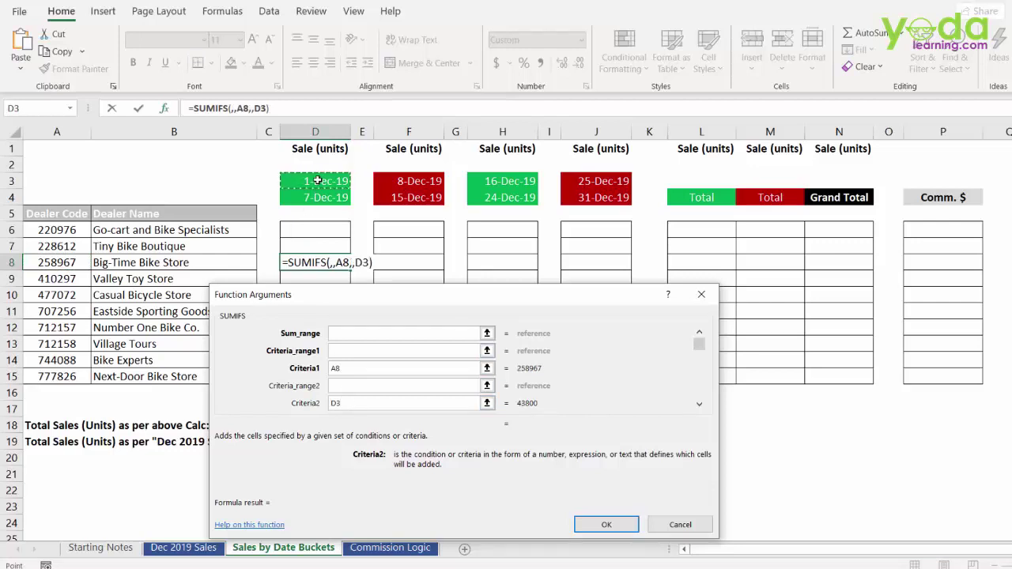
left_click(324, 196)
key("Escape")
Start a SUMIFS formula in D6 using its function arguments, and set Criteria1 to the column-locked dealer code reference $A6.
left_click(313, 228)
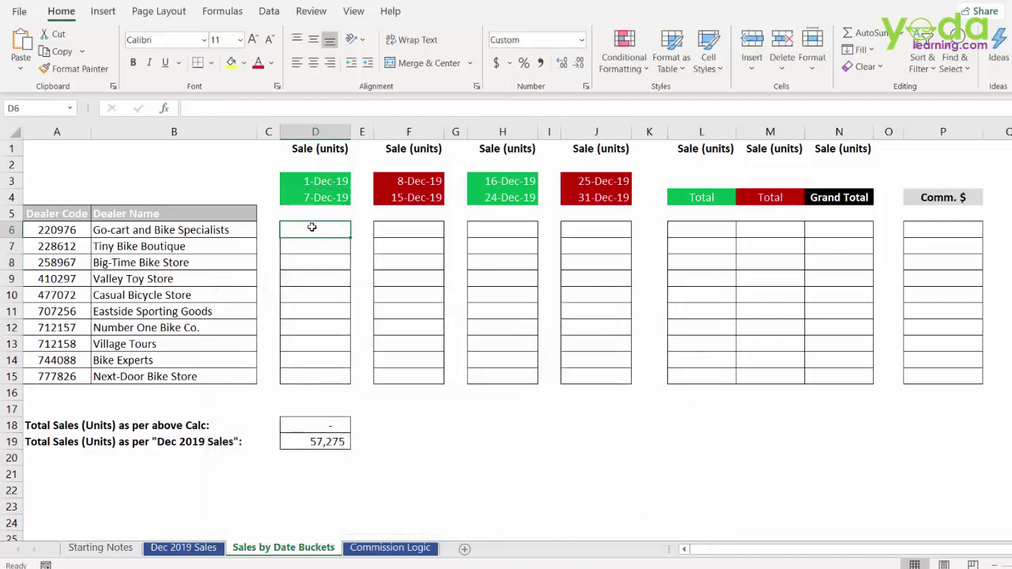
type("=")
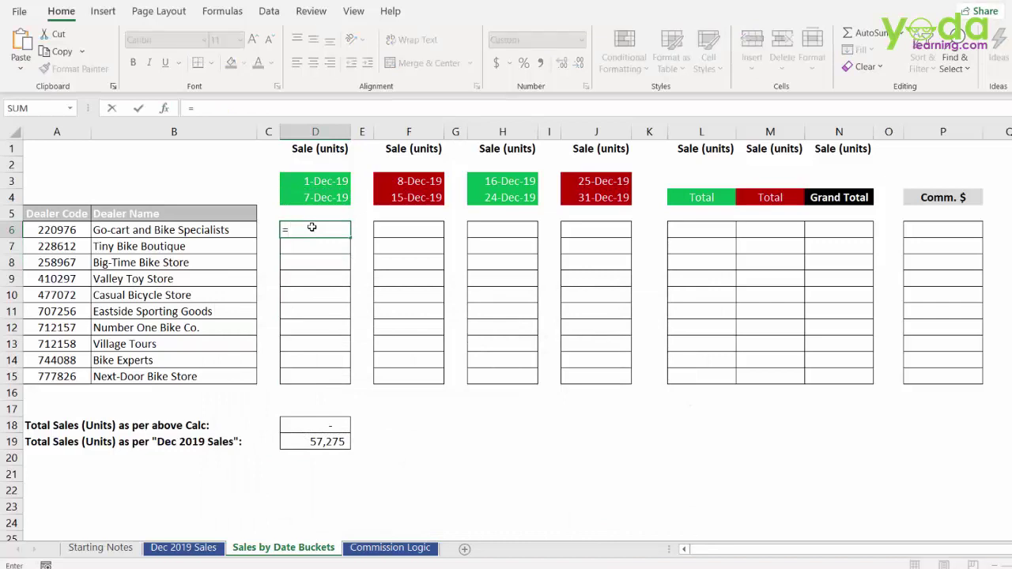
type("sumifs")
key("Tab")
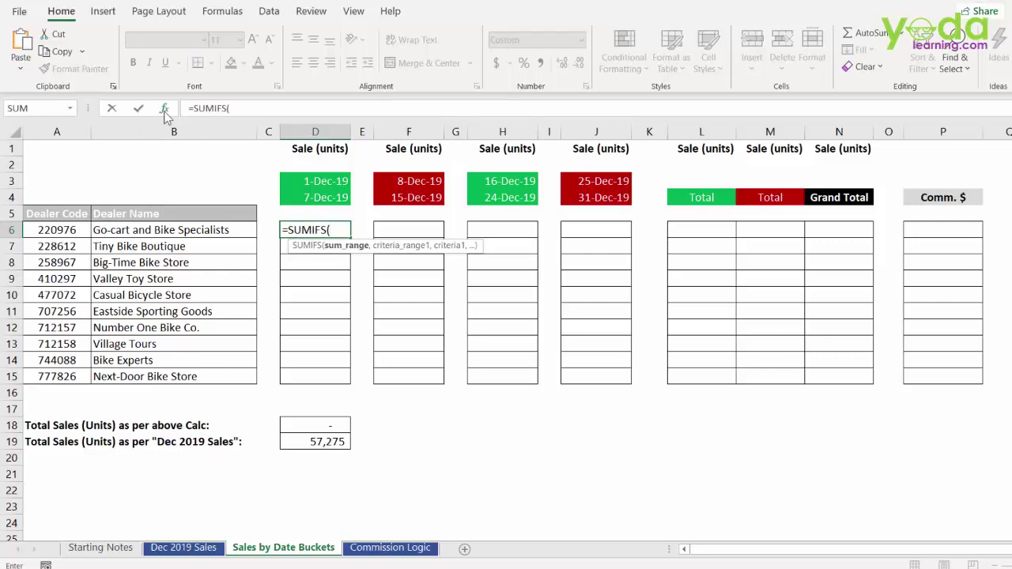
key("ctrl+a")
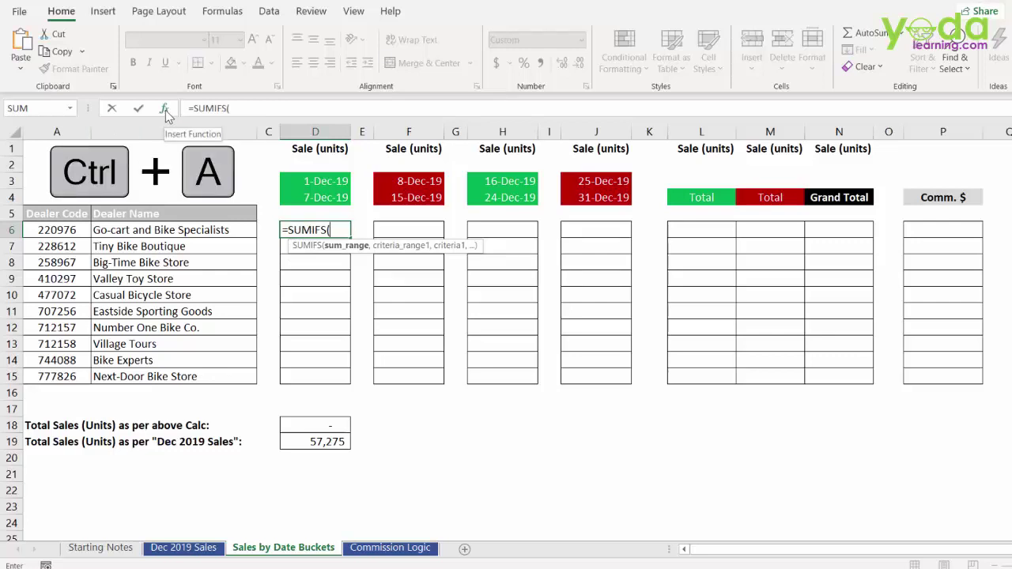
left_click(342, 366)
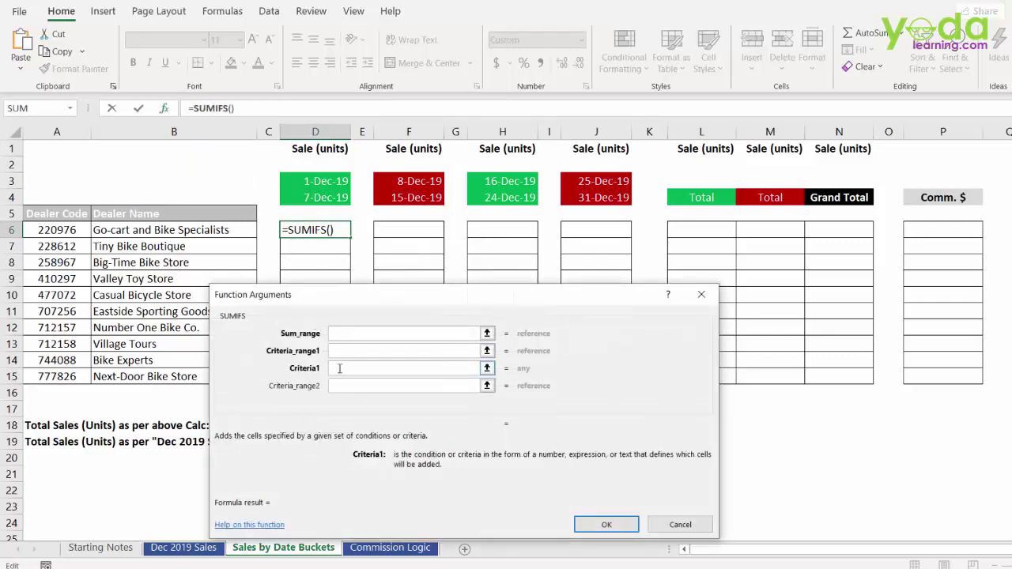
left_click(65, 231)
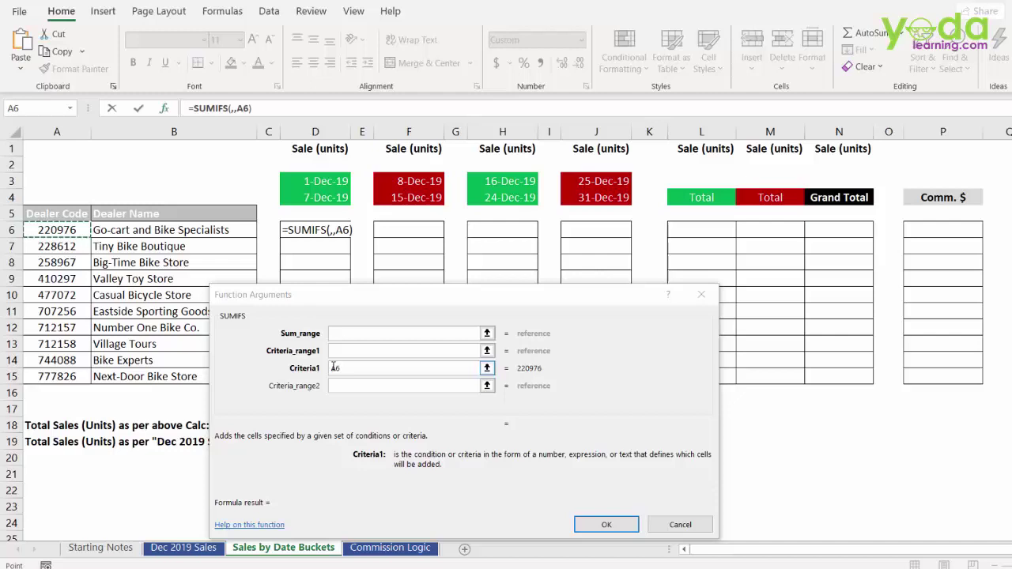
left_click(340, 371)
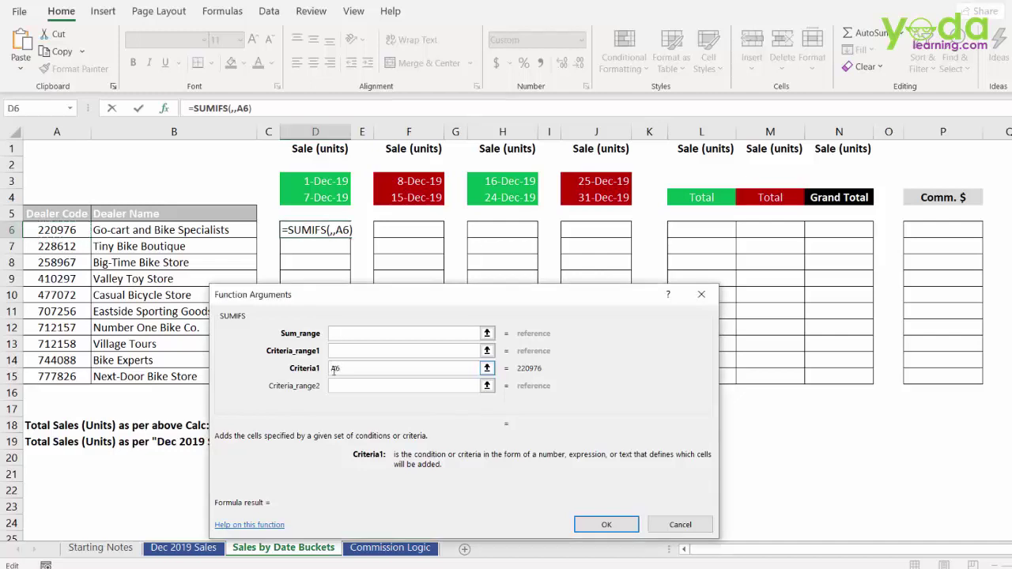
type("$")
key("Tab")
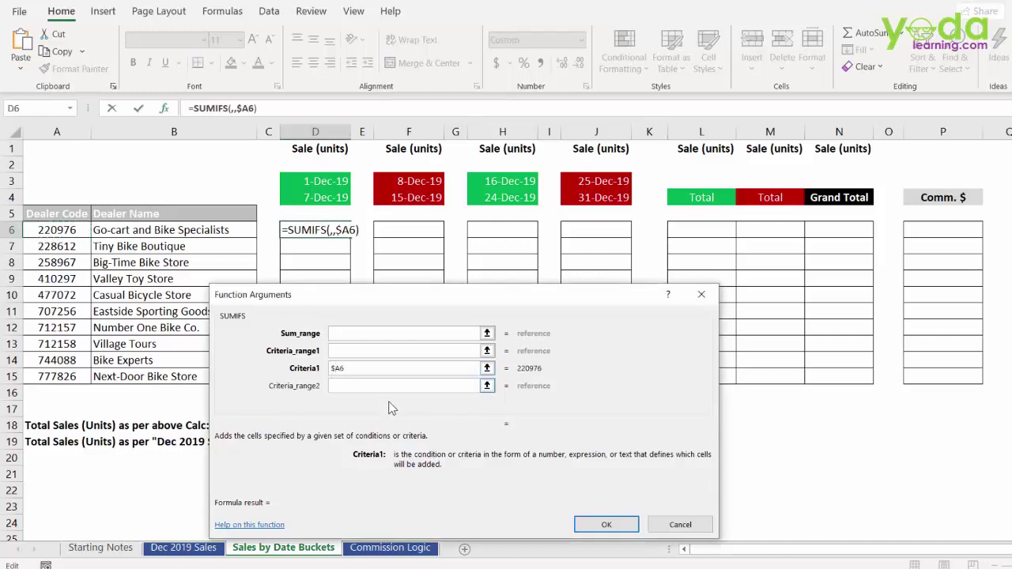
Enter ">="&D3 as Criteria2, joining the quoted operator to the first bucket's start date.
left_click(393, 401)
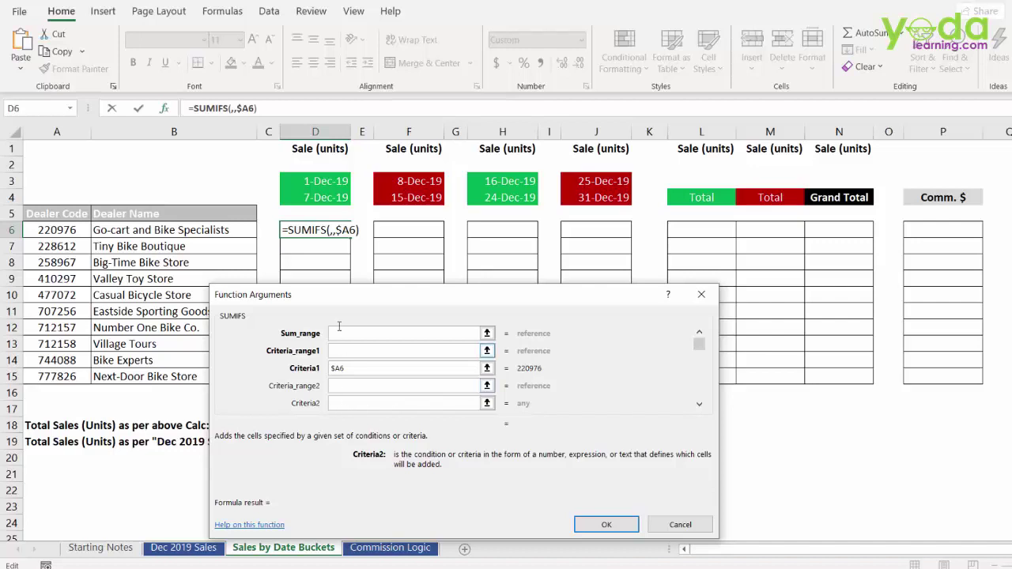
left_click(347, 403)
type("\">=")
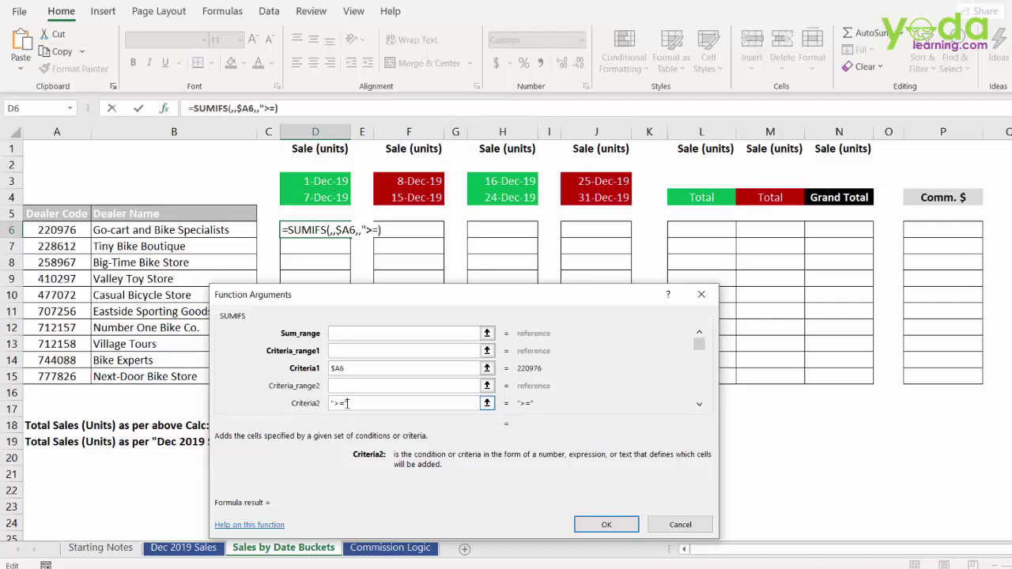
double_click(323, 402)
left_click(359, 405)
type("&")
left_click(314, 179)
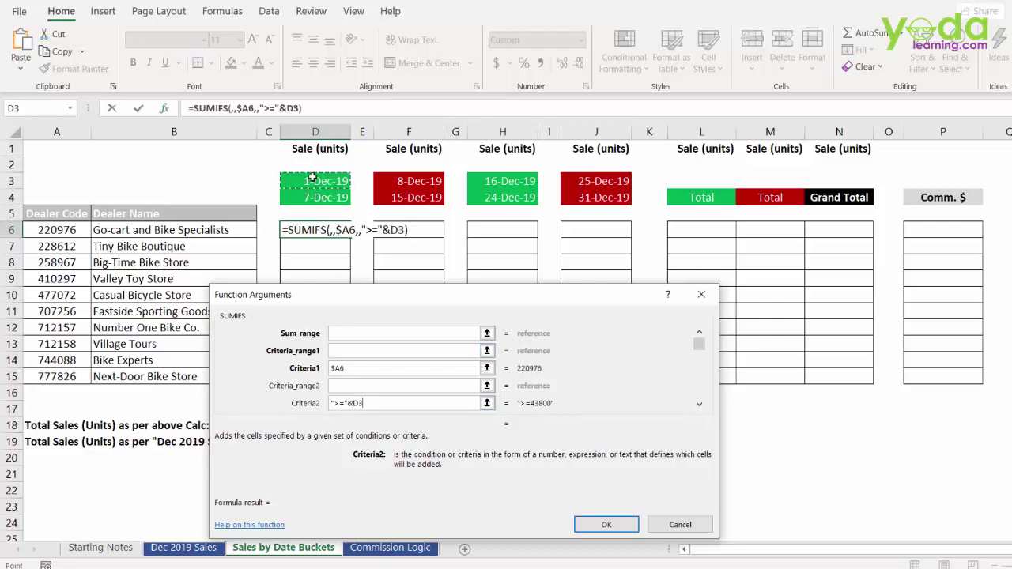
mouse_move(320, 182)
left_mouse_down()
mouse_move(545, 402)
mouse_move(527, 403)
mouse_move(557, 406)
mouse_move(547, 404)
left_mouse_up()
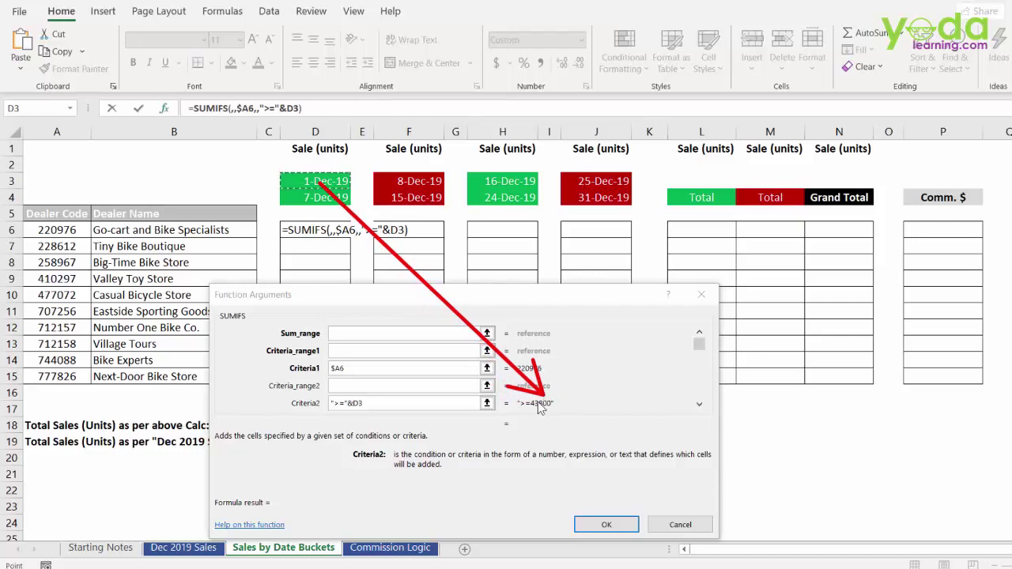
key("Escape")
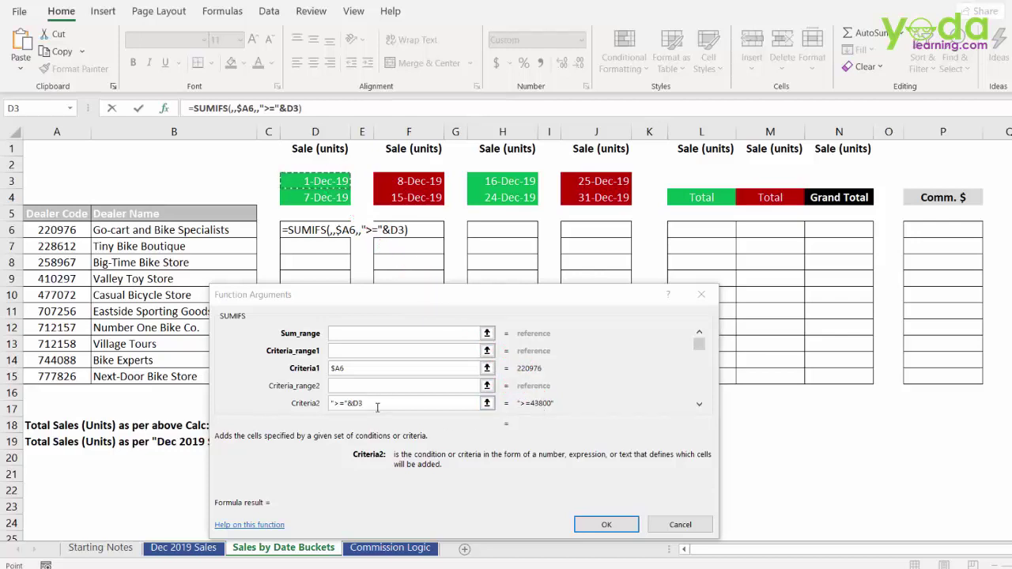
Try the Criteria2 condition as >=D3, without quotation marks or the ampersand.
left_click(268, 396)
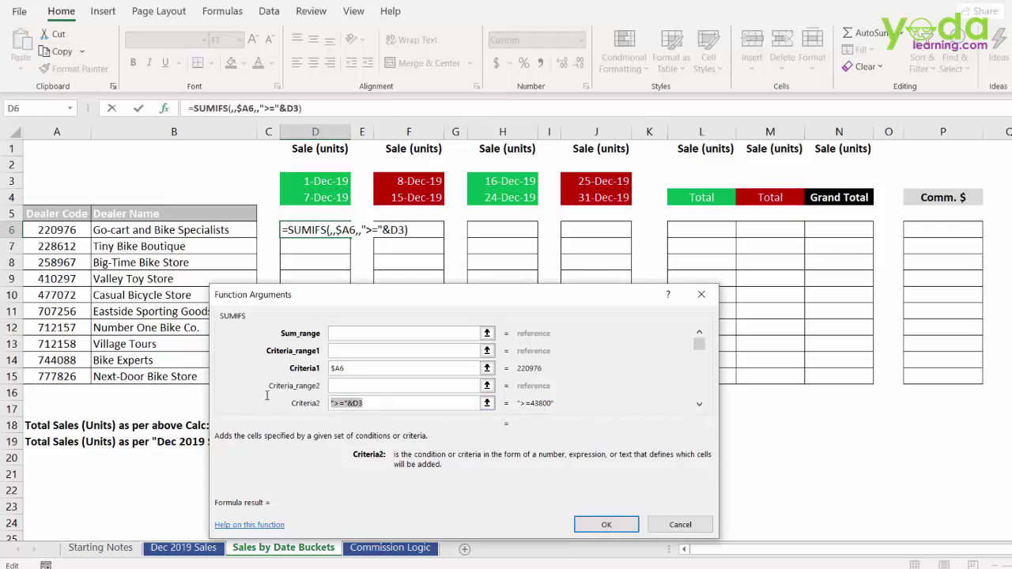
type(">=")
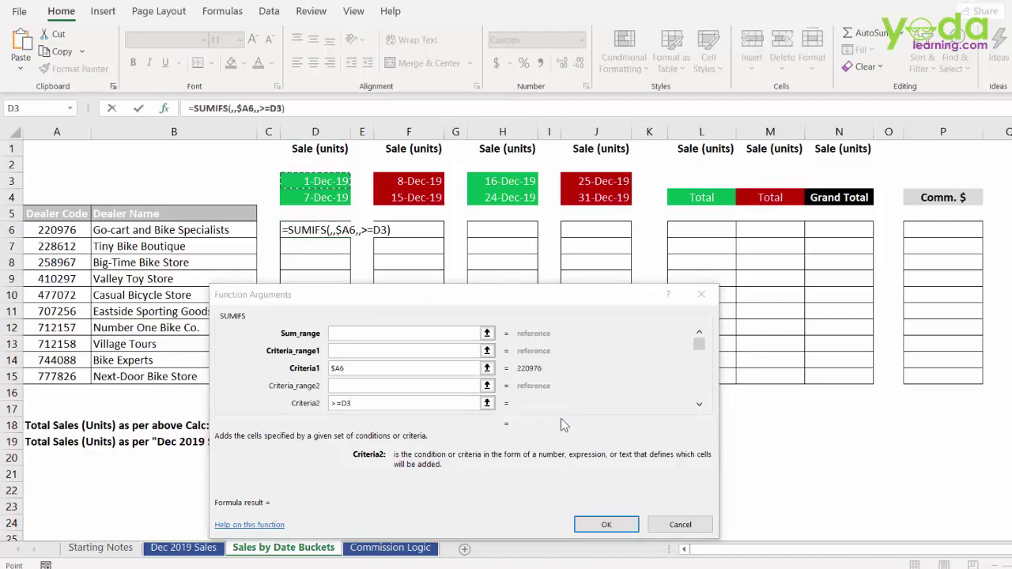
Set Criteria2 to ">="&D$3, with the row of the bucket's start date locked.
left_click_drag(352, 404, 329, 403)
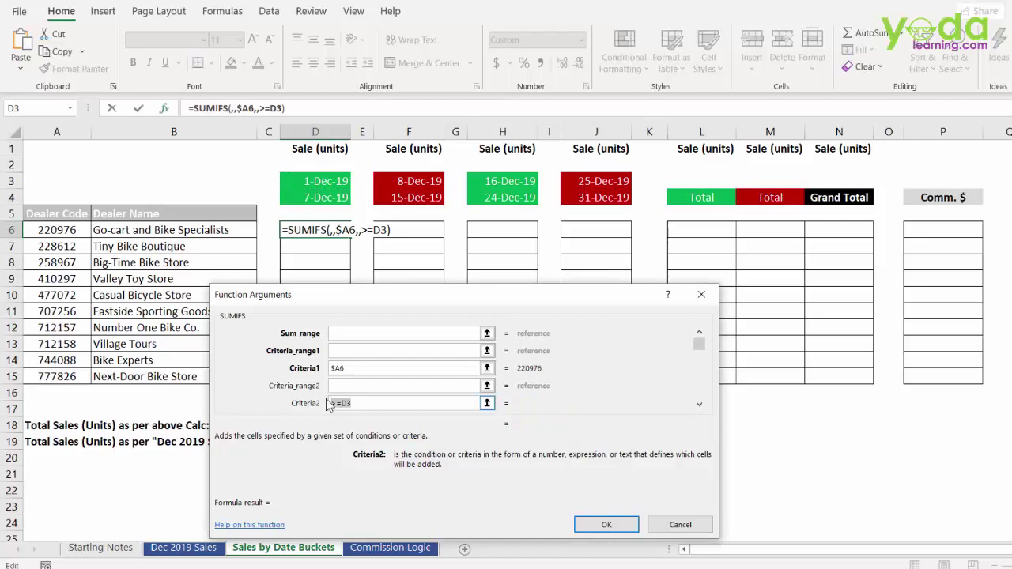
type("\">")
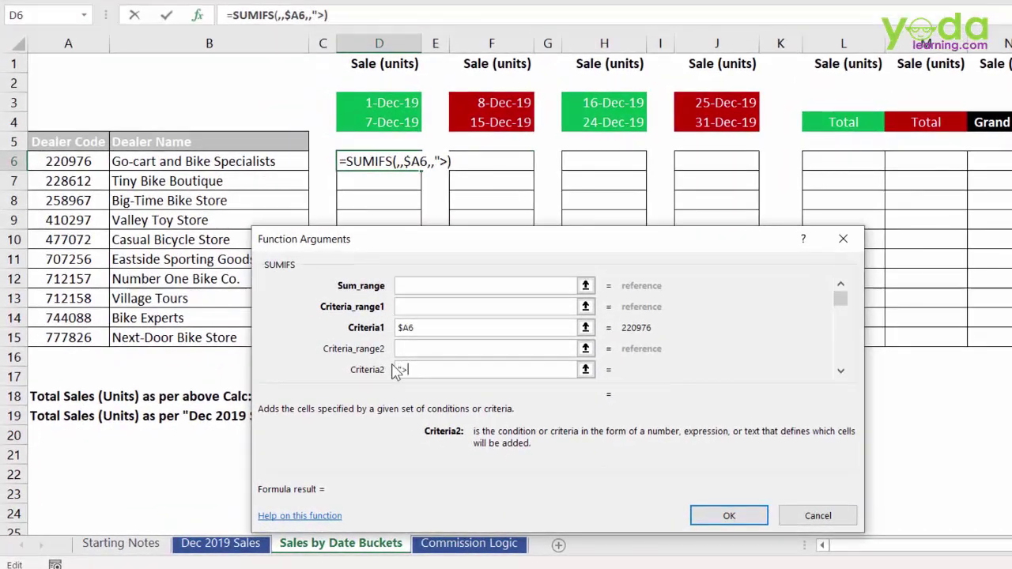
type("=")
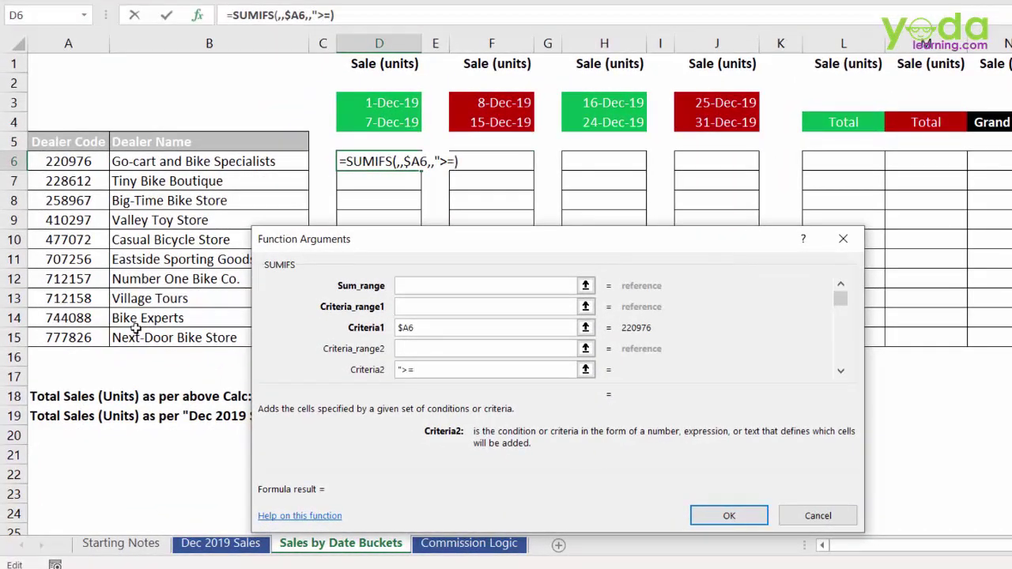
type("\"&")
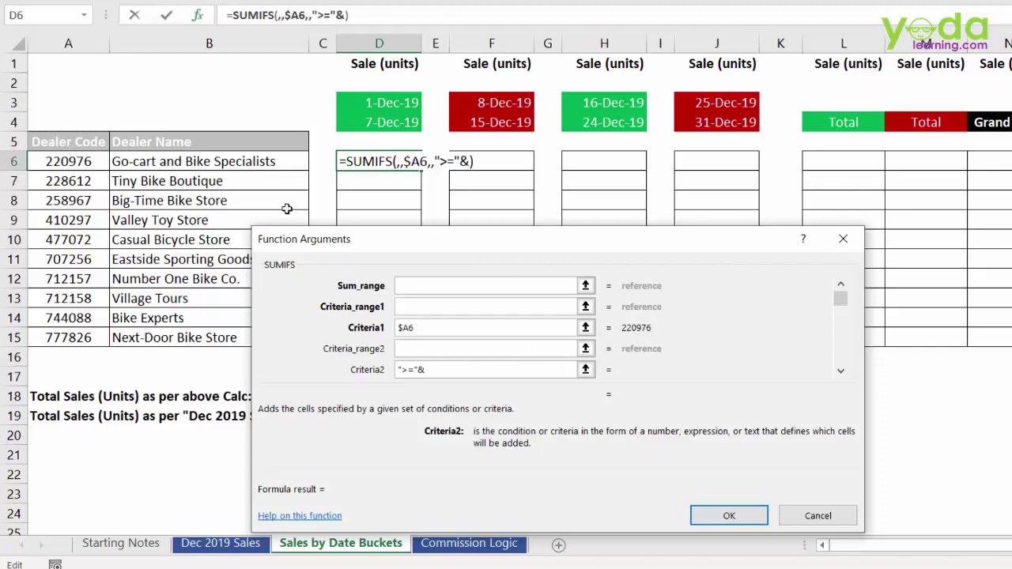
left_click(387, 101)
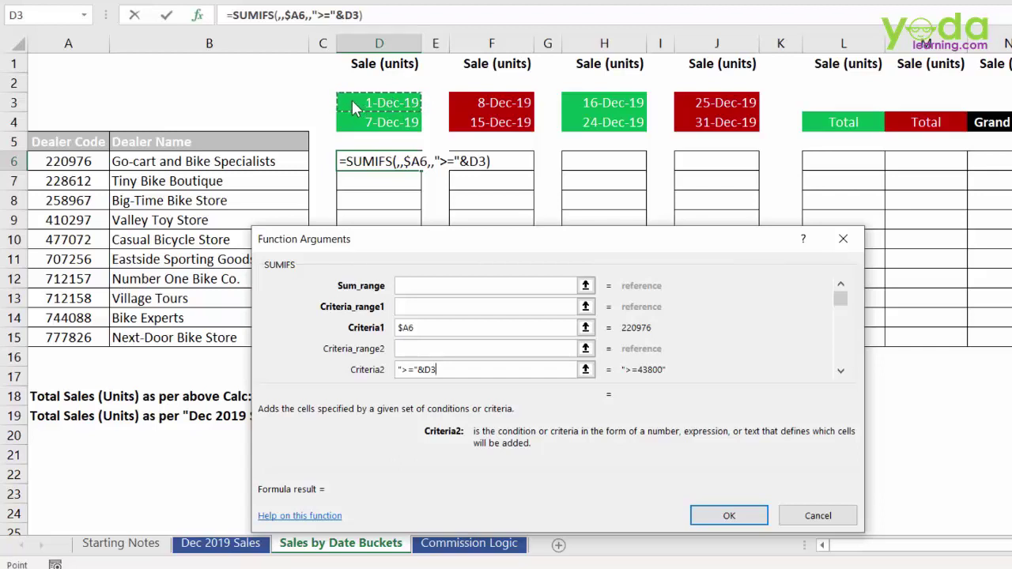
left_click(353, 106)
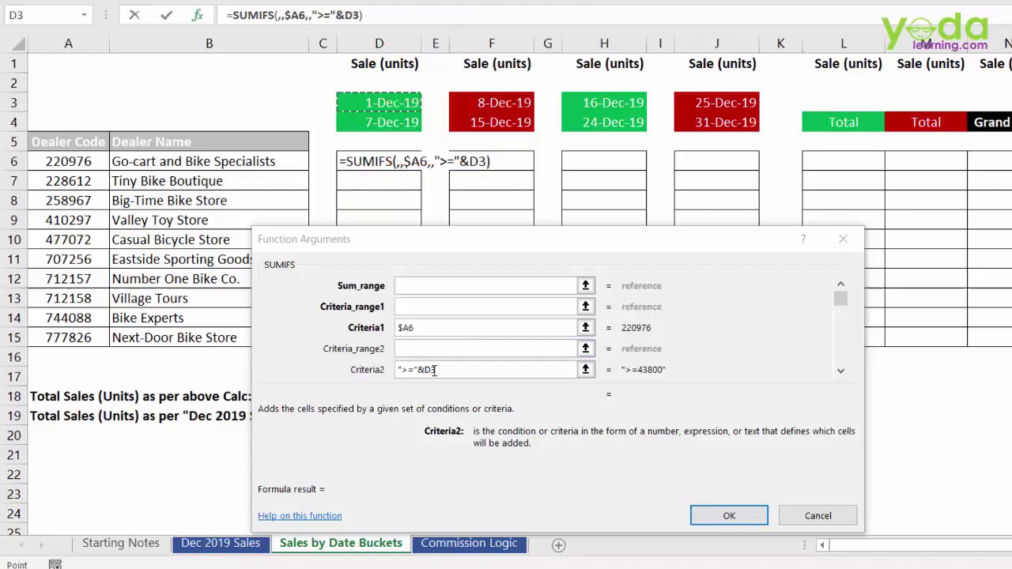
left_click(447, 370)
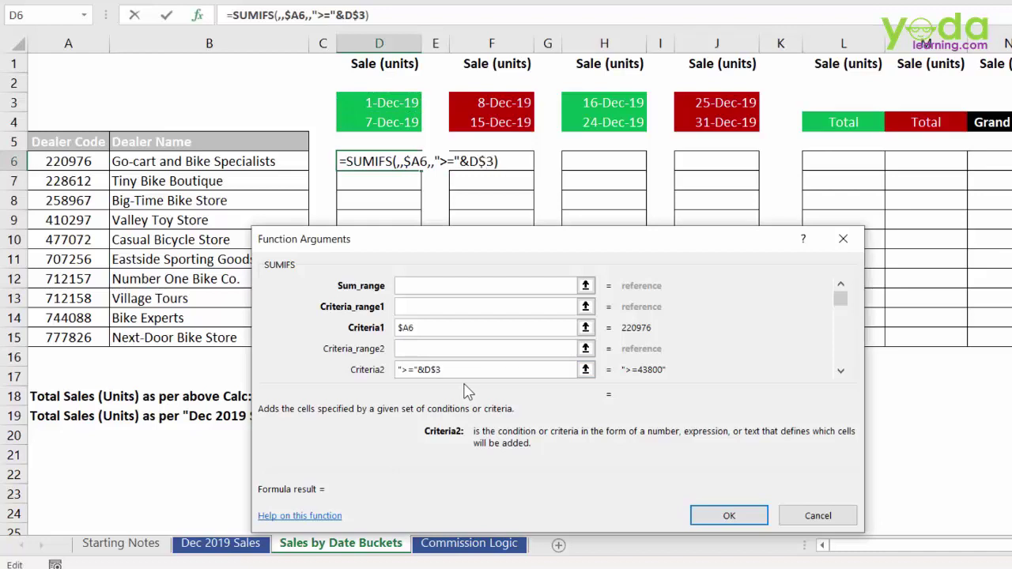
Set Criteria3 to "<="&D$4, with the row of the bucket's end date locked.
key("Tab")
key("Tab")
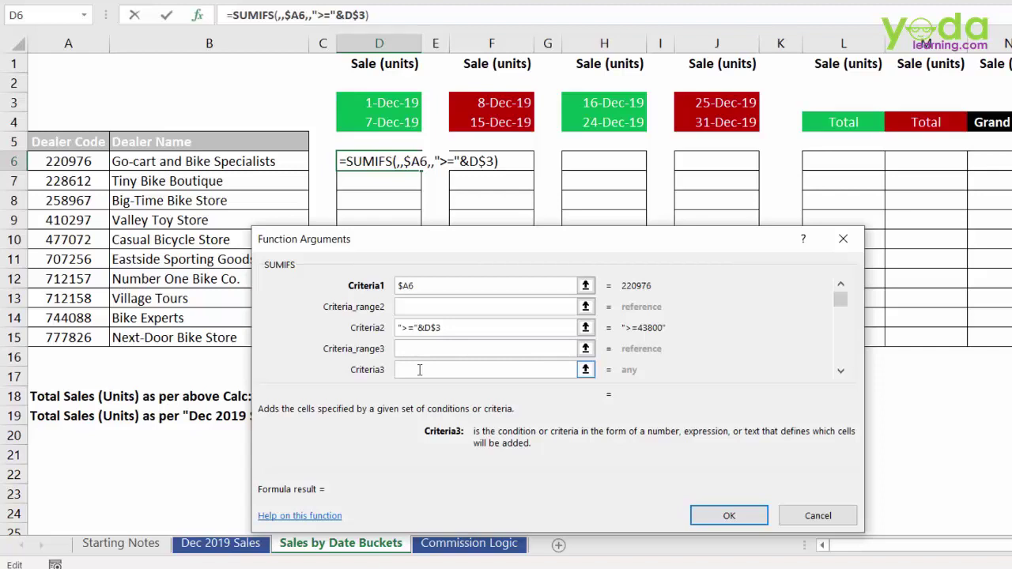
type("\"<=\"&")
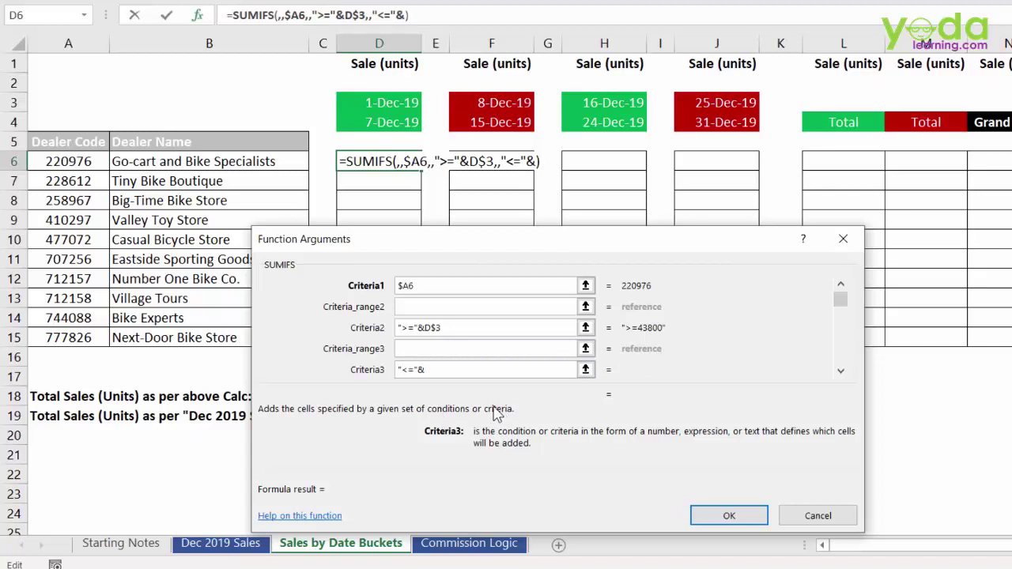
left_click(382, 117)
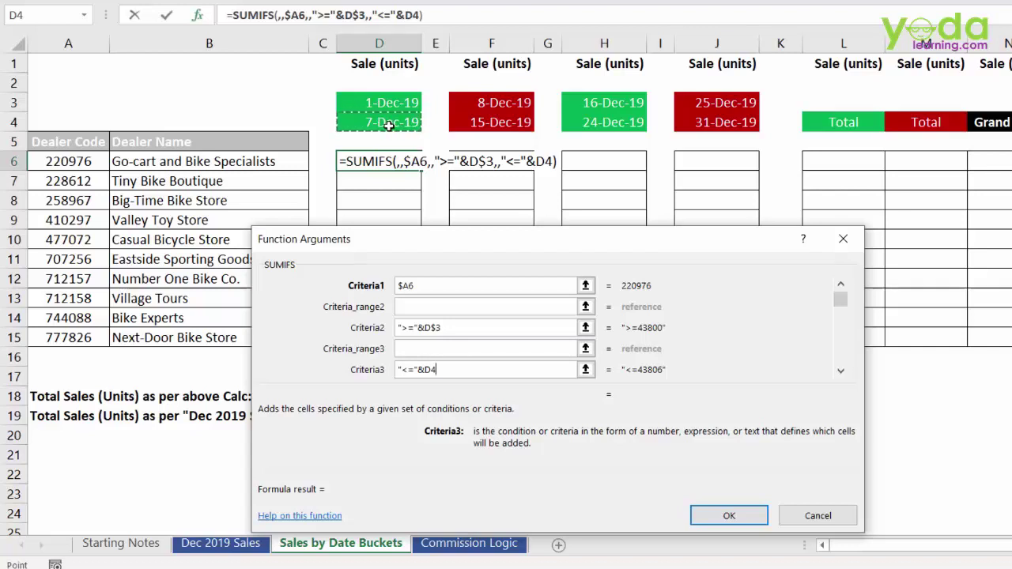
key("F4")
key("F4")
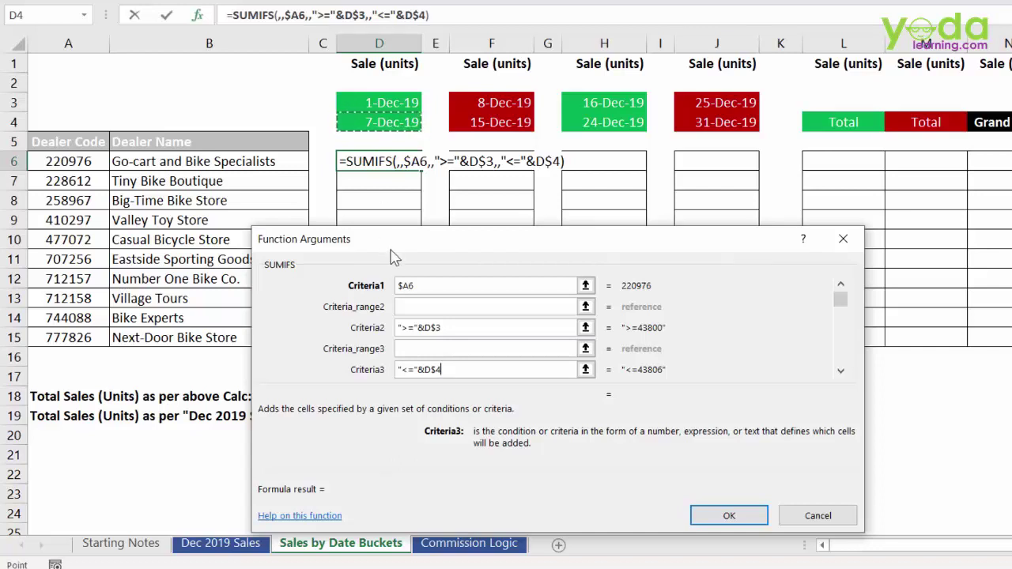
Relate the three SUMIFS criteria to the dealer code in A6 and the bucket's start and end dates in D3 and D4.
left_click_drag(420, 269, 442, 297)
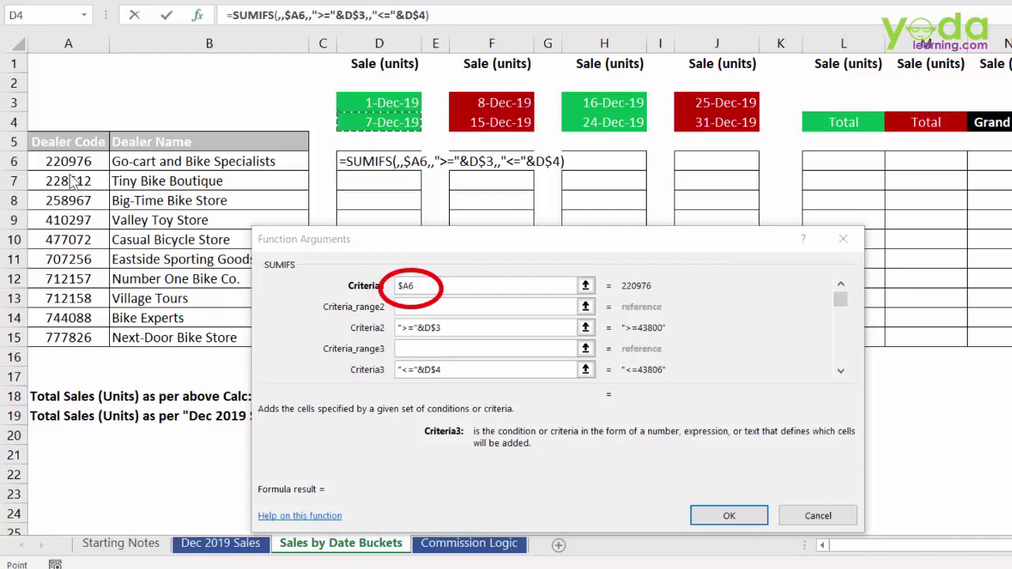
mouse_move(36, 150)
left_mouse_down()
mouse_move(101, 170)
mouse_move(91, 142)
left_mouse_up()
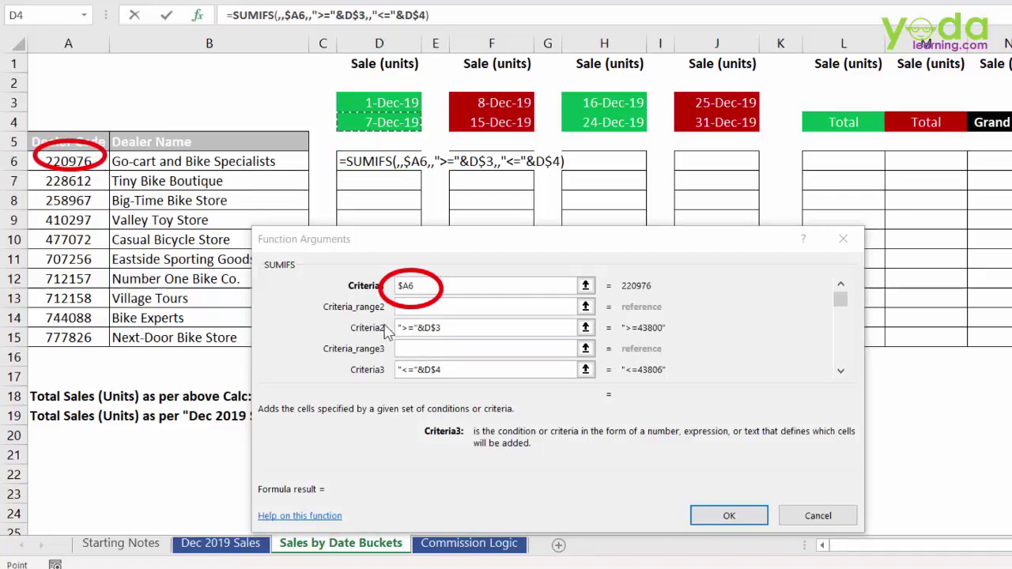
left_click_drag(403, 328, 451, 340)
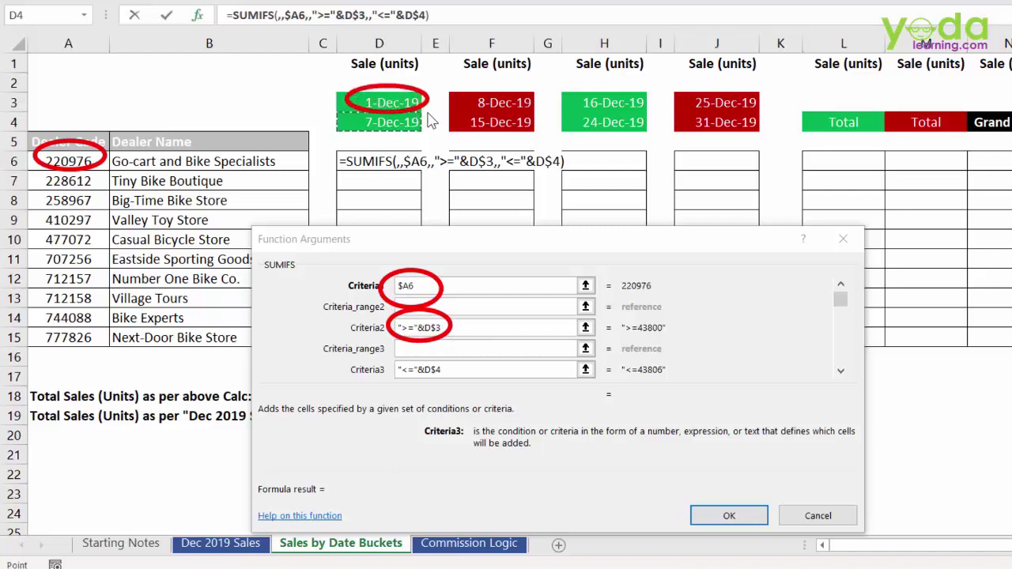
mouse_move(420, 360)
left_mouse_down()
mouse_move(399, 378)
mouse_move(389, 360)
mouse_move(455, 384)
mouse_move(441, 348)
left_mouse_up()
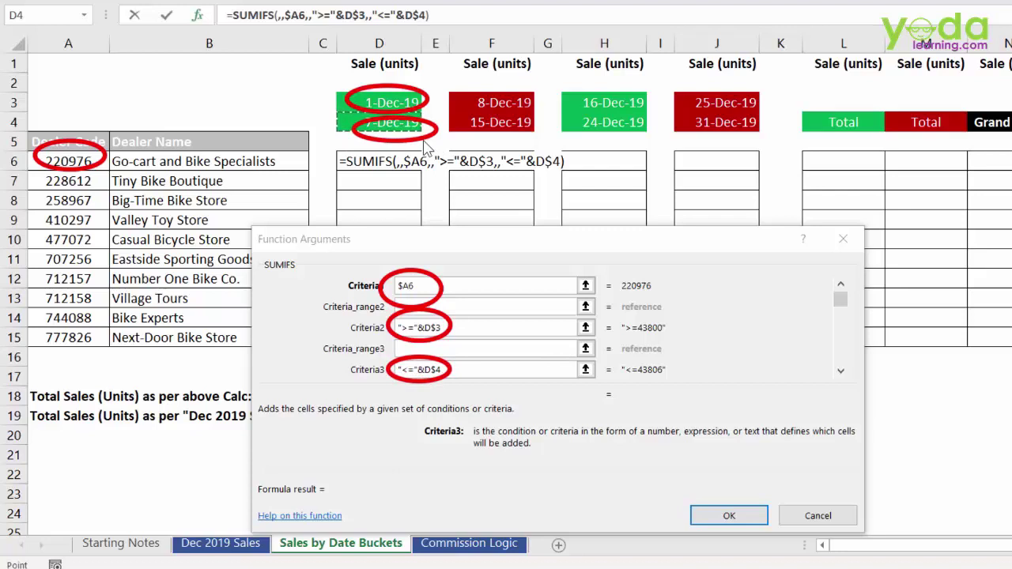
key("Escape")
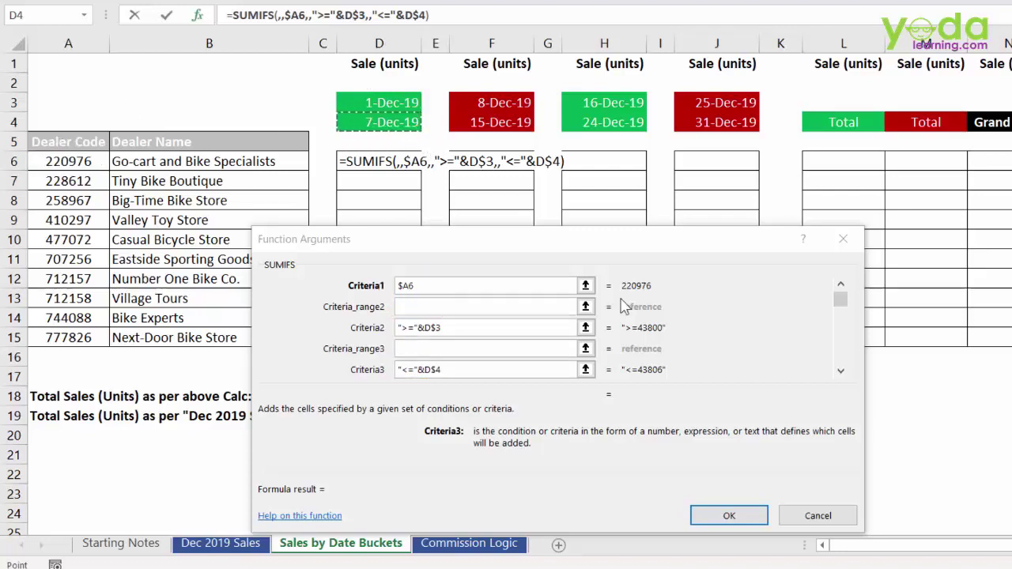
Set Sum_range to the entire Sale (units) column of the Dec 2019 Sales sheet as the absolute reference $D:$D.
left_click(841, 285)
left_click(840, 285)
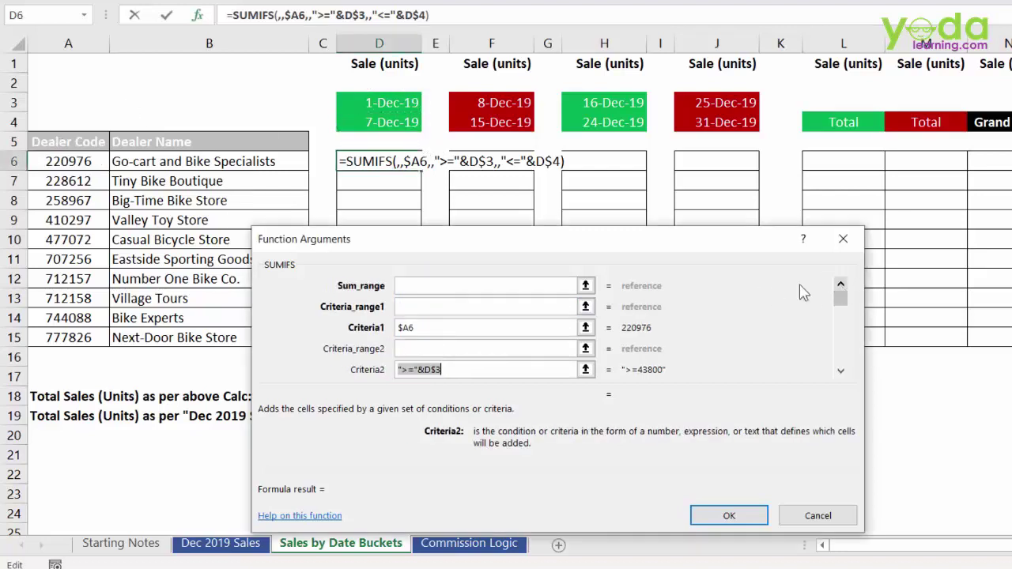
left_click(417, 288)
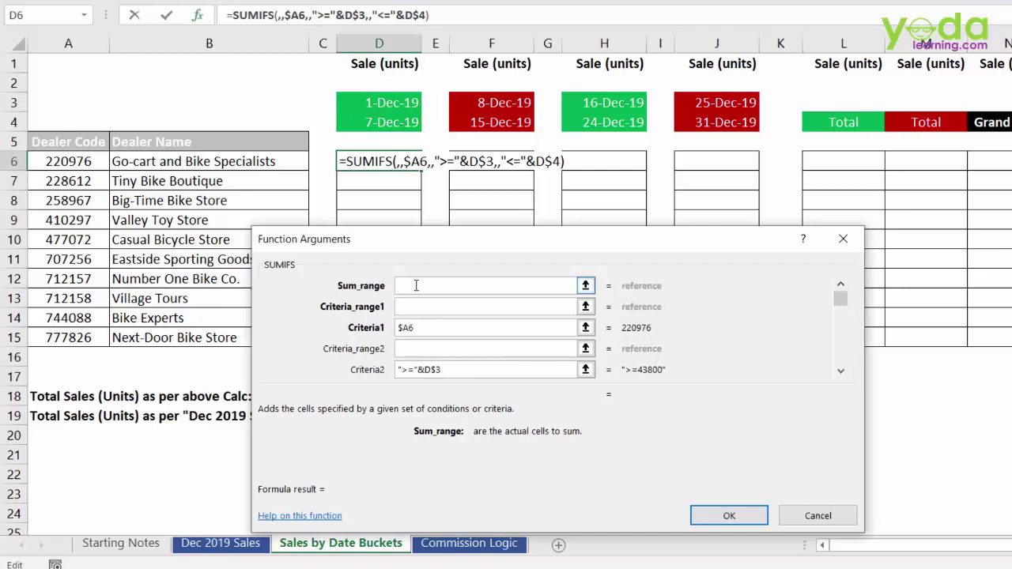
key("Tab")
key("Tab")
key("Tab")
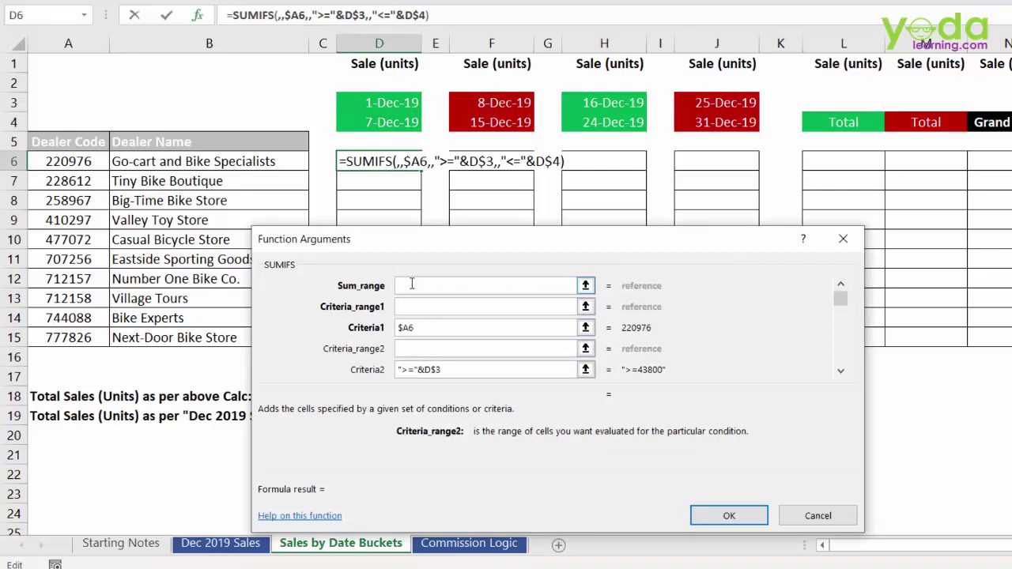
left_click(412, 284)
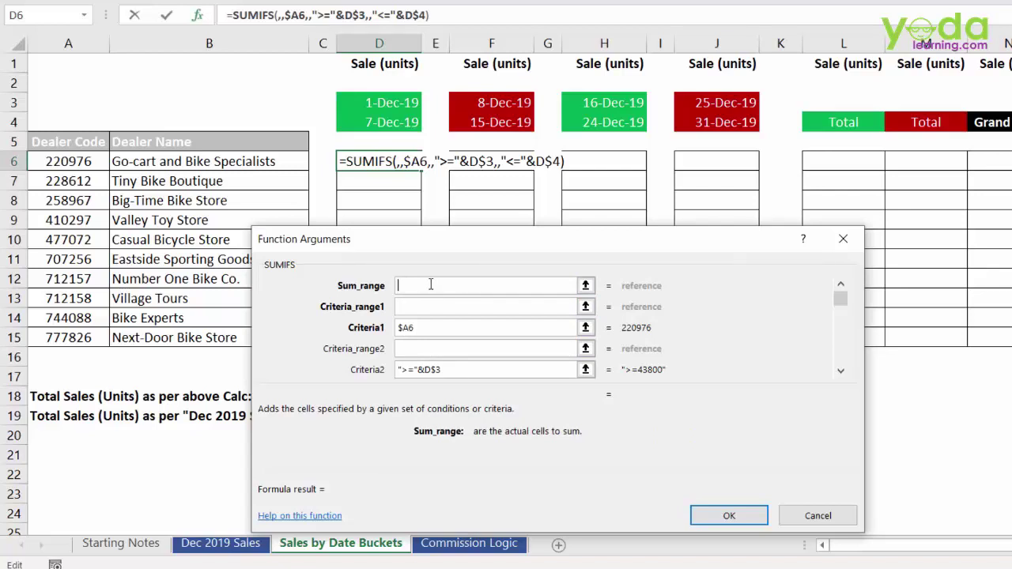
left_click(215, 544)
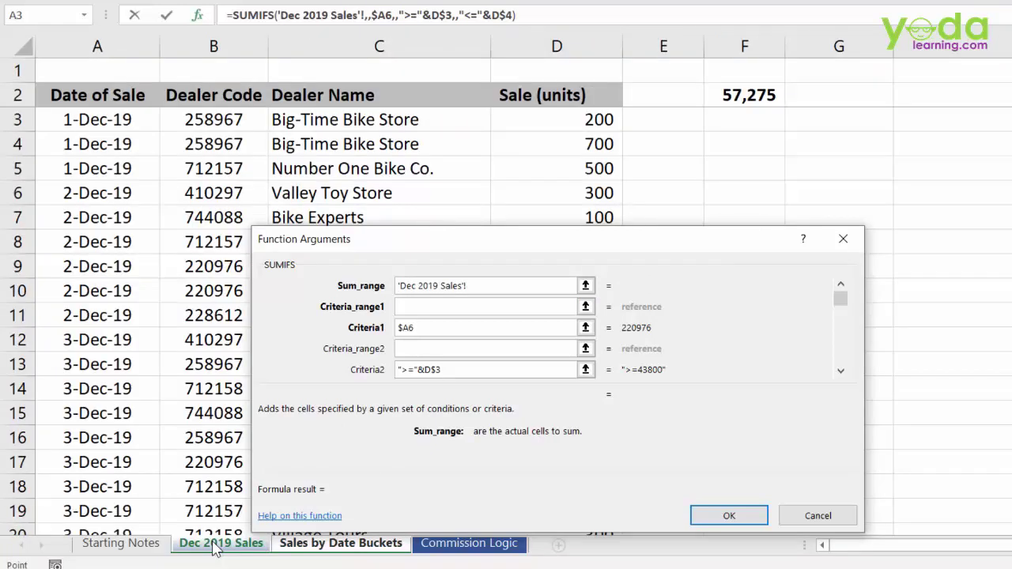
left_click(581, 46)
key("F4")
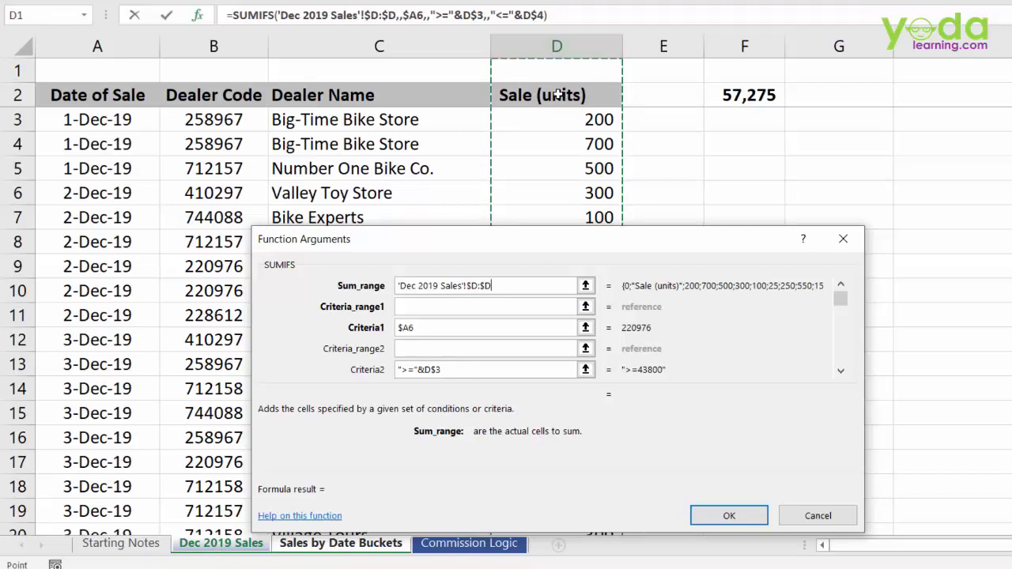
Try the partial range D2:D8 as Sum_range, and restore the absolute whole-column reference 'Dec 2019 Sales'!$D:$D.
left_click_drag(558, 94, 567, 239)
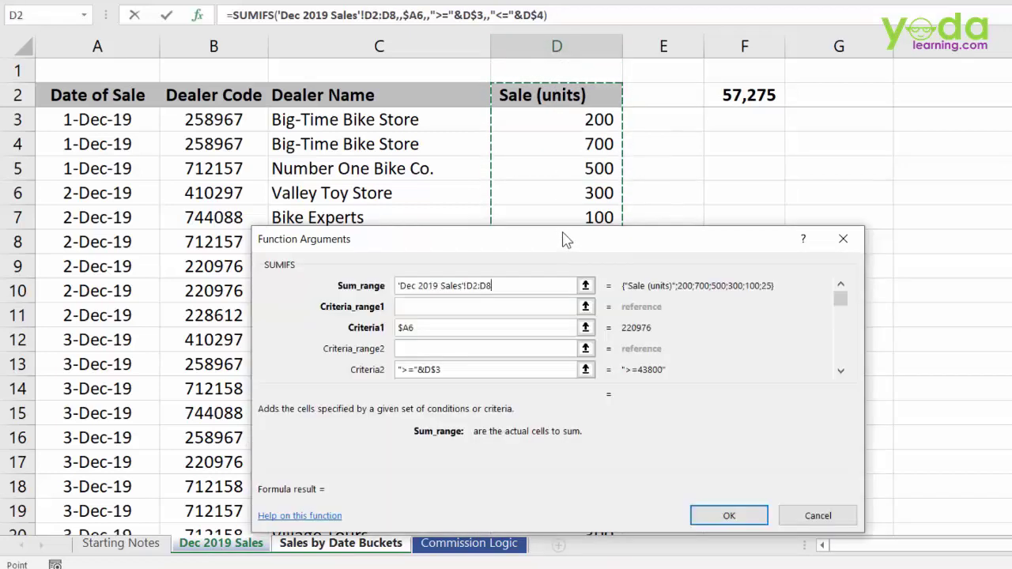
left_click(572, 42)
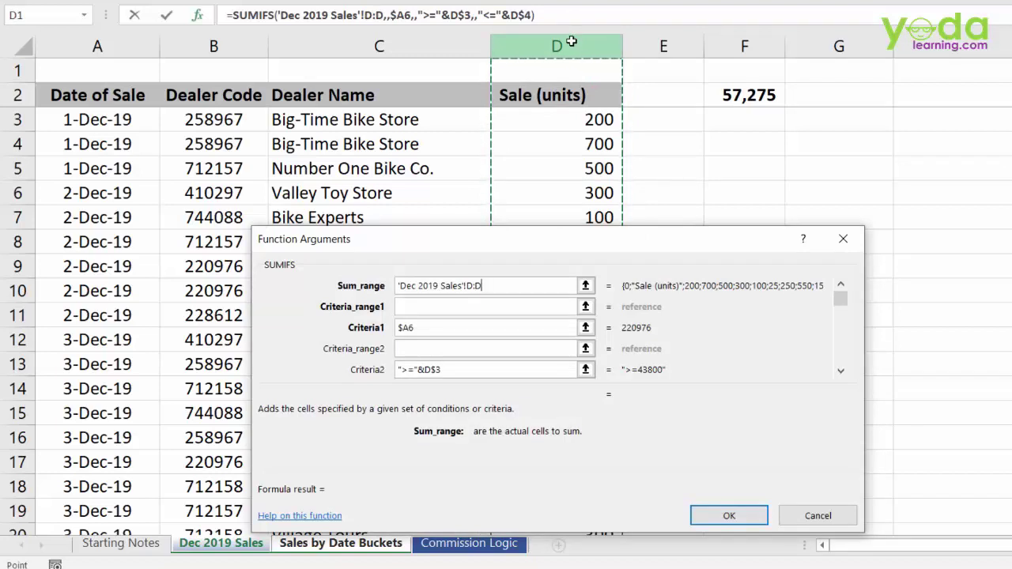
key("F4")
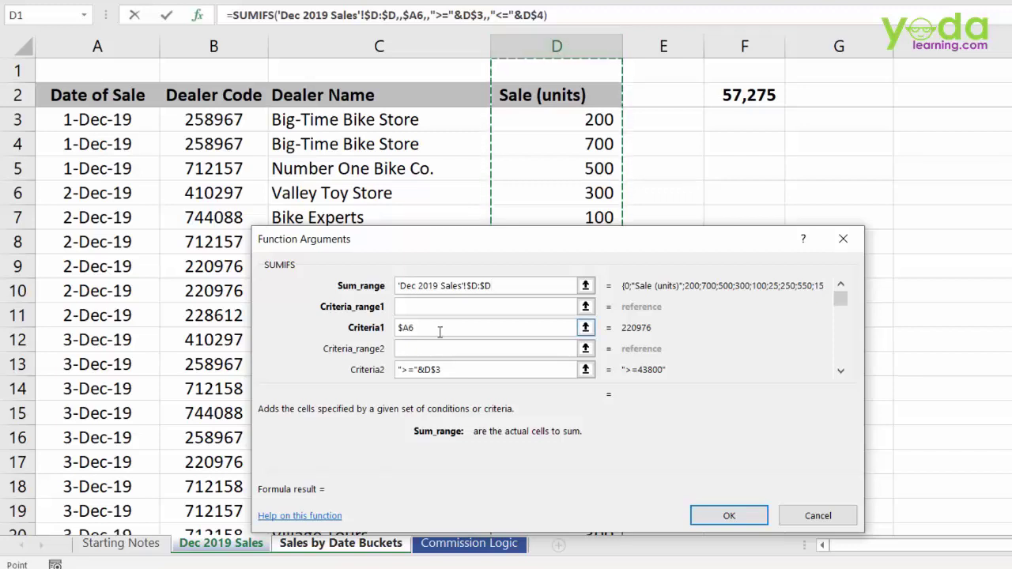
Set Criteria_range1 to the entire Dealer Code column of the Dec 2019 Sales sheet as the absolute reference $B:$B.
left_click(407, 306)
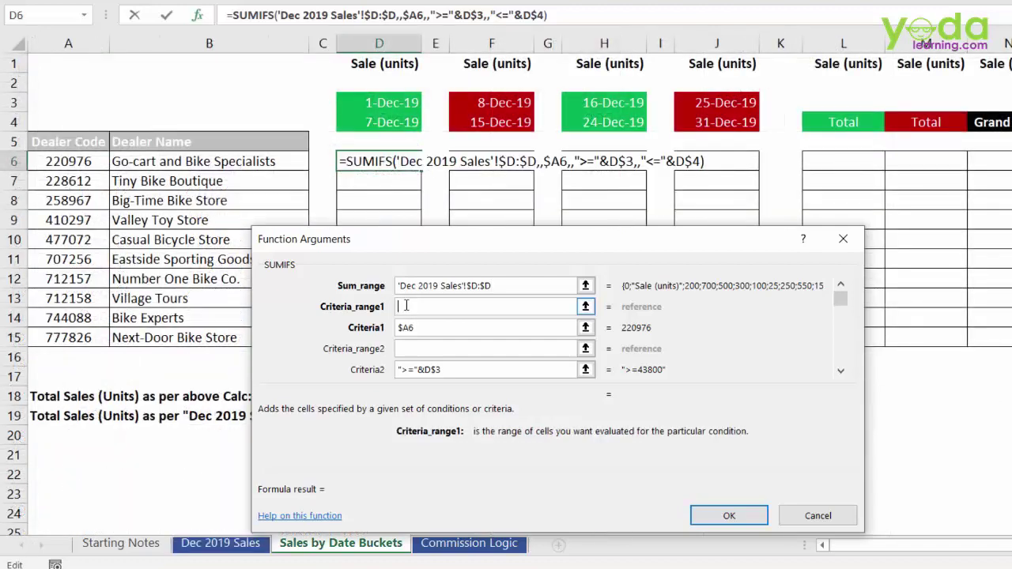
left_click_drag(425, 327, 395, 328)
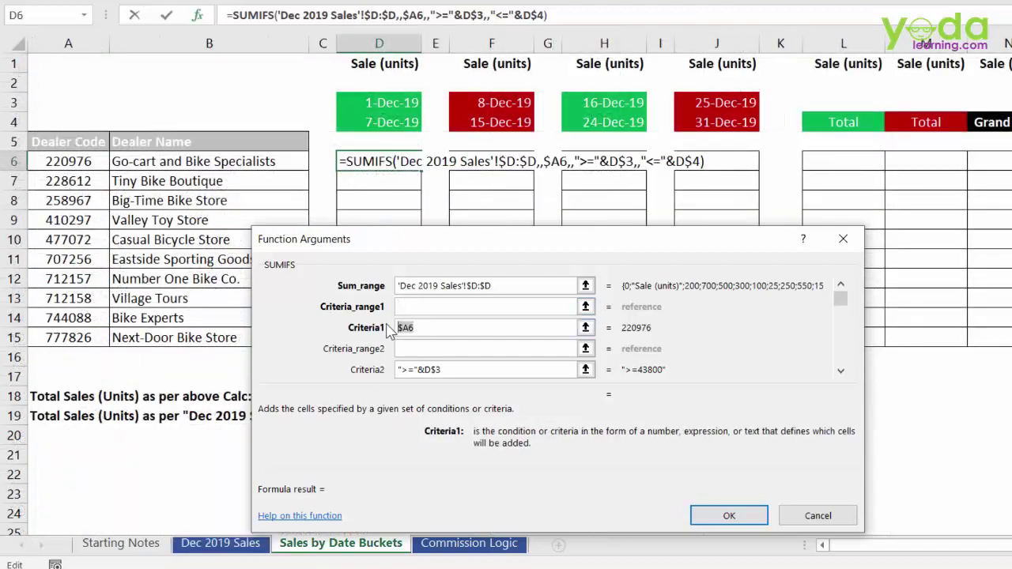
left_click(408, 306)
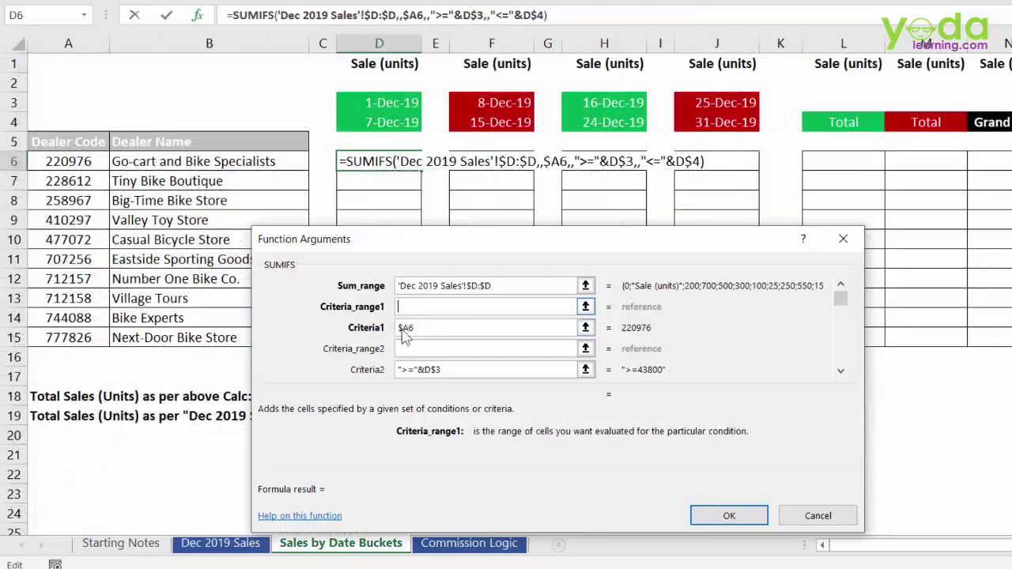
left_click(220, 544)
left_click(203, 36)
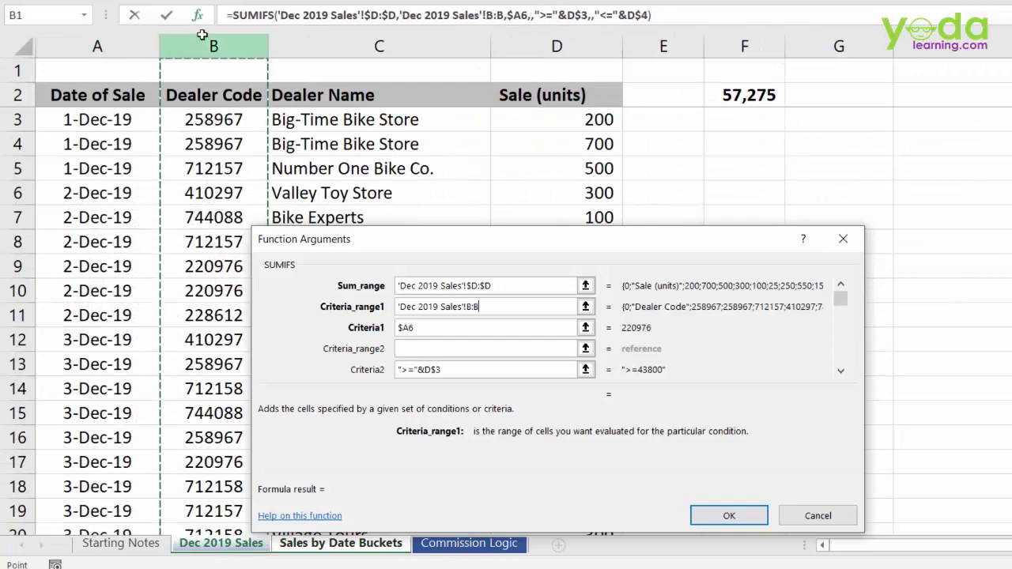
key("F4")
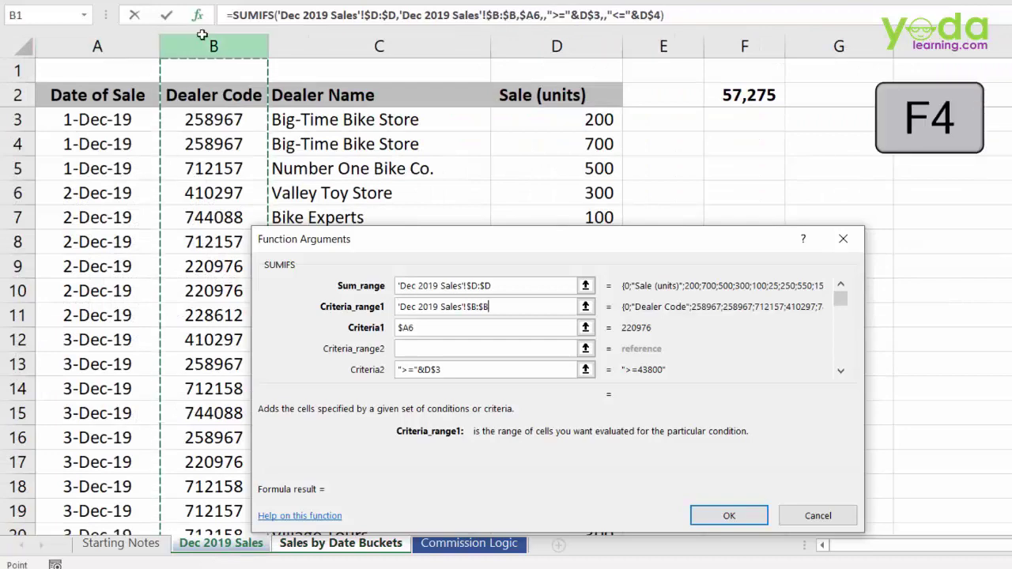
left_click(503, 284)
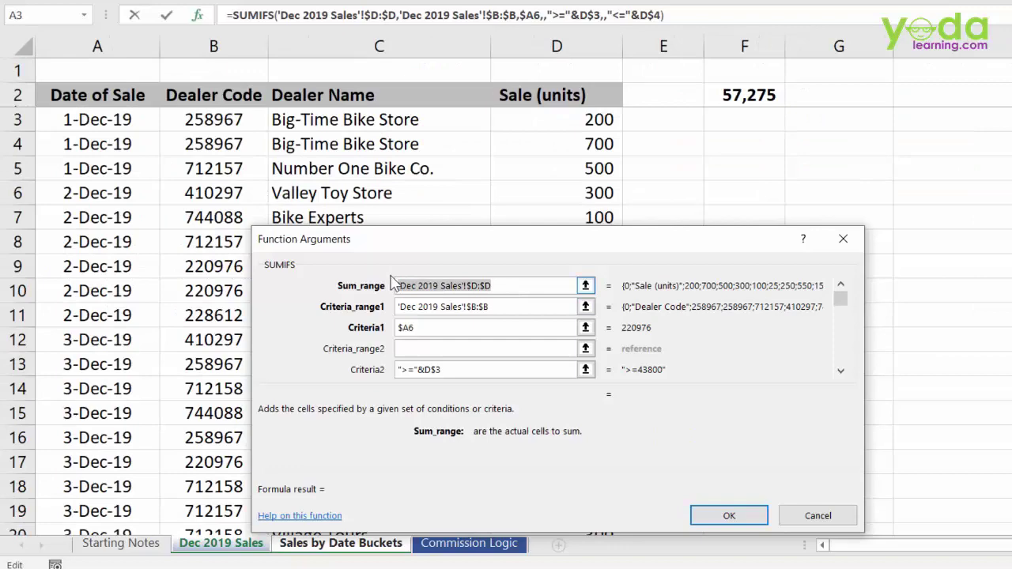
left_click(500, 306)
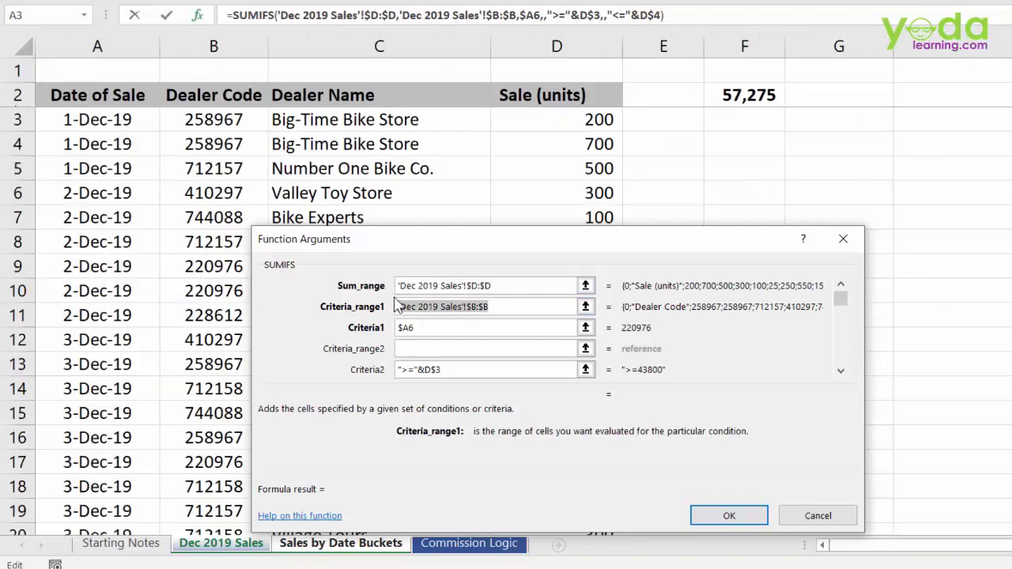
Set Criteria_range2 to the entire Date of Sale column of the Dec 2019 Sales sheet as the absolute reference $A:$A.
left_click(409, 348)
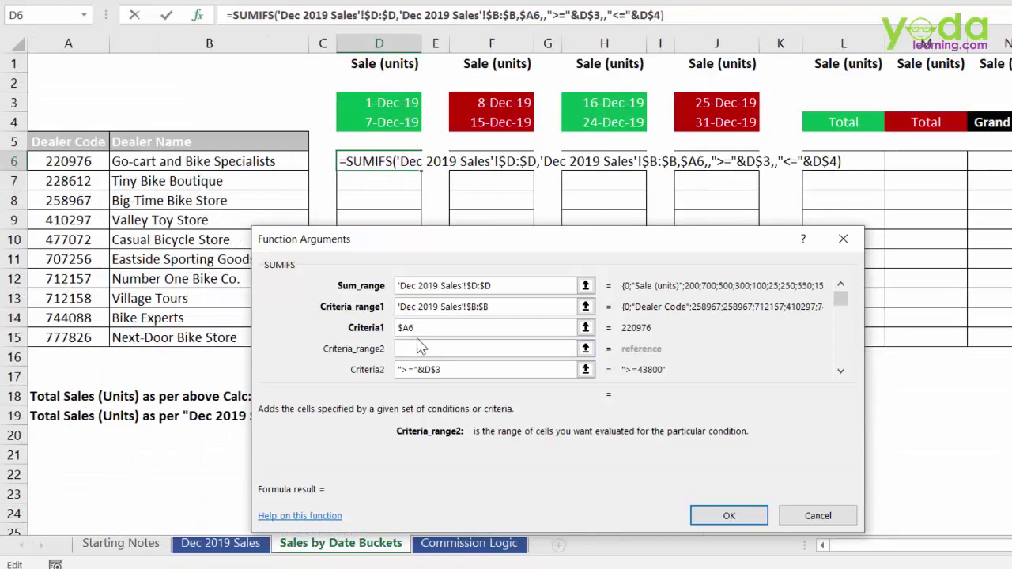
left_click(440, 371)
left_click(413, 349)
left_click(210, 554)
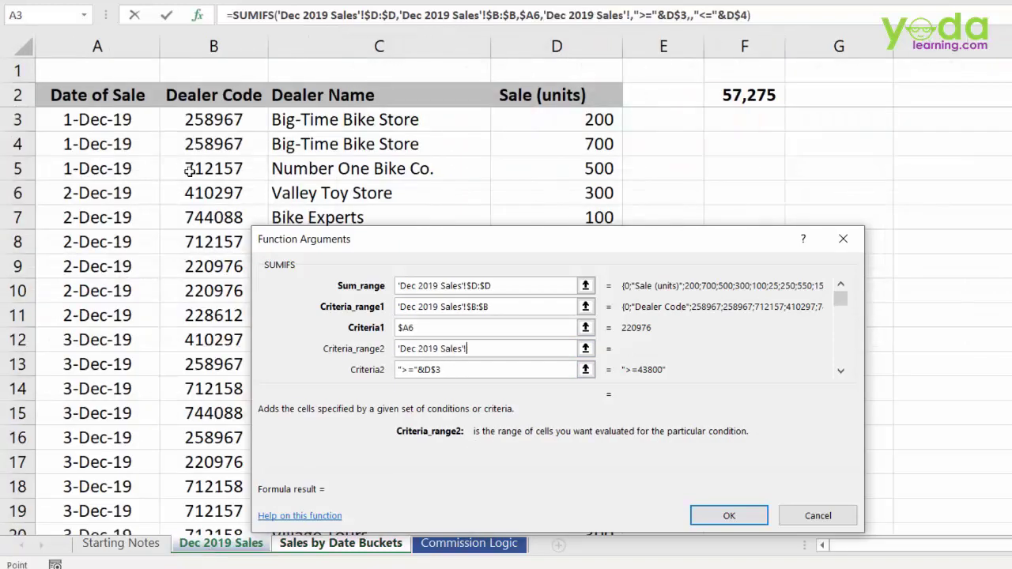
left_click(118, 45)
key("F4")
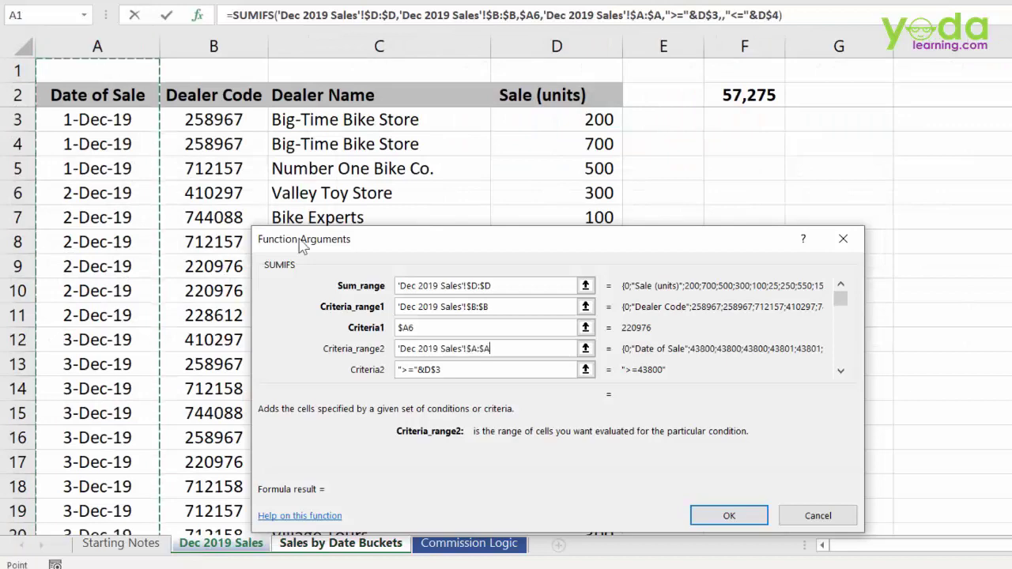
Copy the Criteria_range2 reference 'Dec 2019 Sales'!$A:$A into Criteria_range3.
key("Tab")
key("Tab")
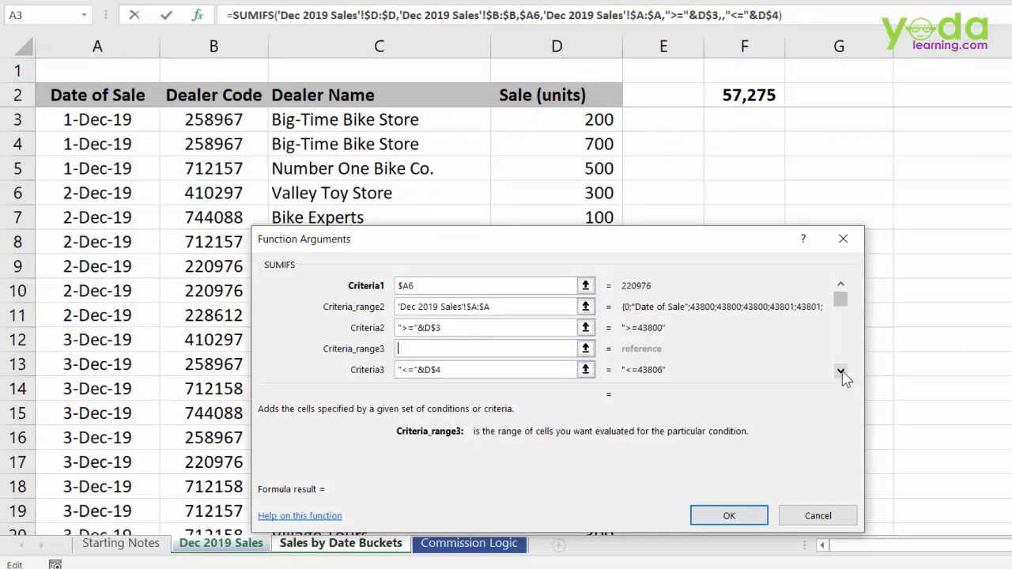
left_click_drag(491, 307, 353, 295)
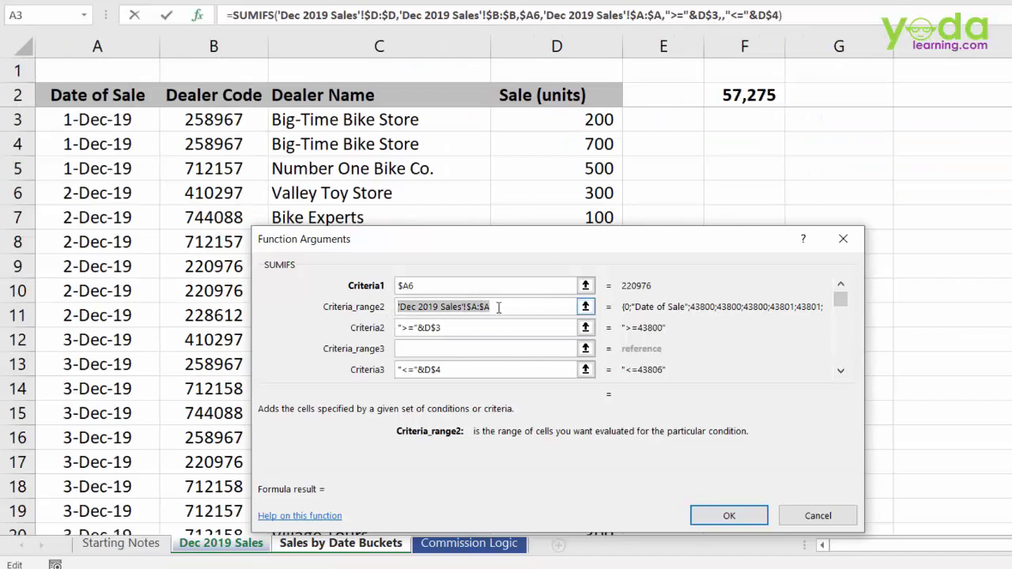
key("ctrl+c")
key("Tab")
key("Tab")
left_click(409, 349)
key("ctrl+v")
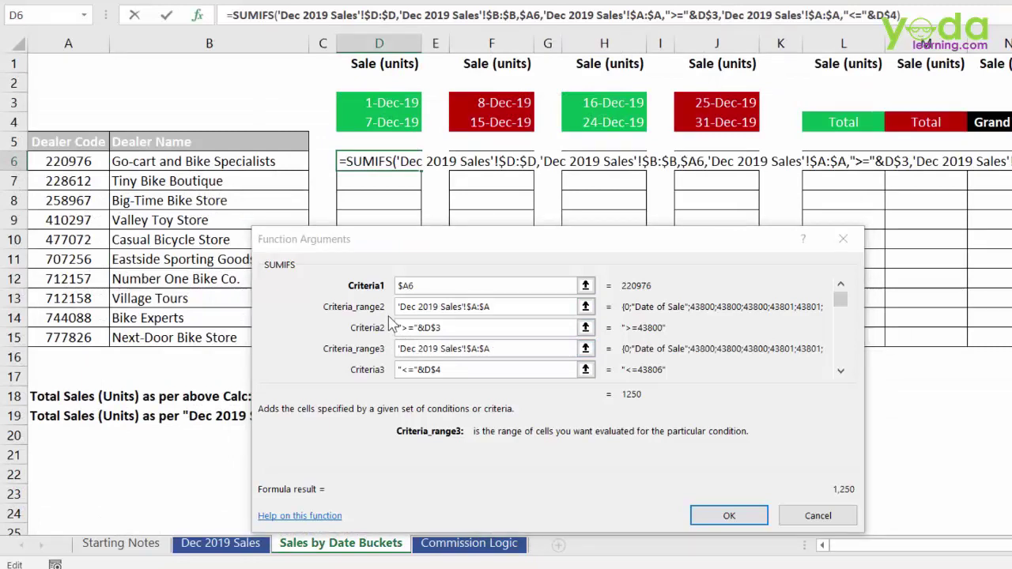
Review the date criteria, accept the SUMIFS formula in D6, and fill it down through D15 for all dealers.
left_click_drag(388, 318, 447, 339)
left_click_drag(385, 360, 455, 386)
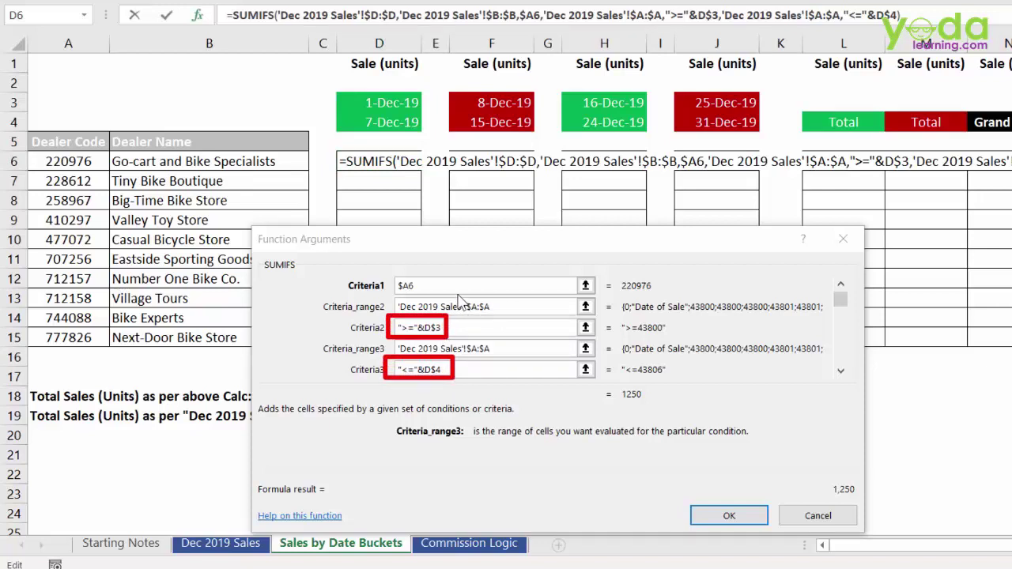
mouse_move(457, 294)
left_mouse_down()
mouse_move(504, 320)
mouse_move(505, 361)
left_mouse_up()
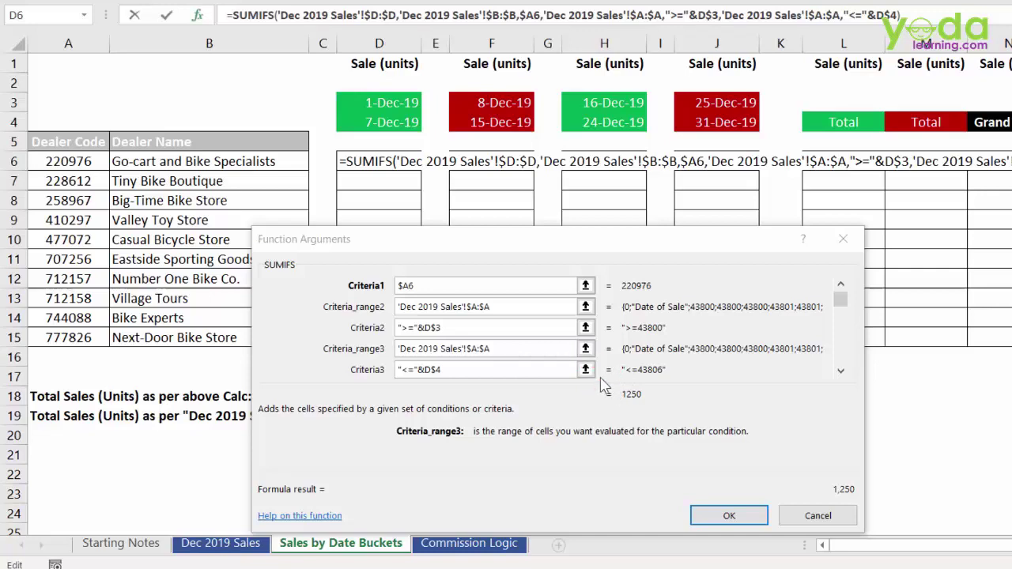
left_click(728, 516)
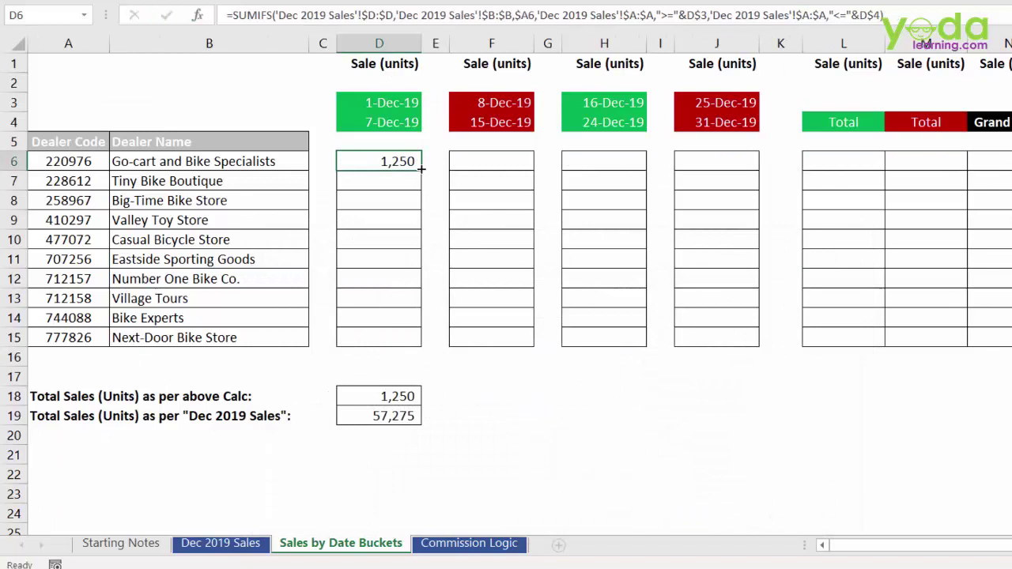
left_click_drag(422, 168, 417, 342)
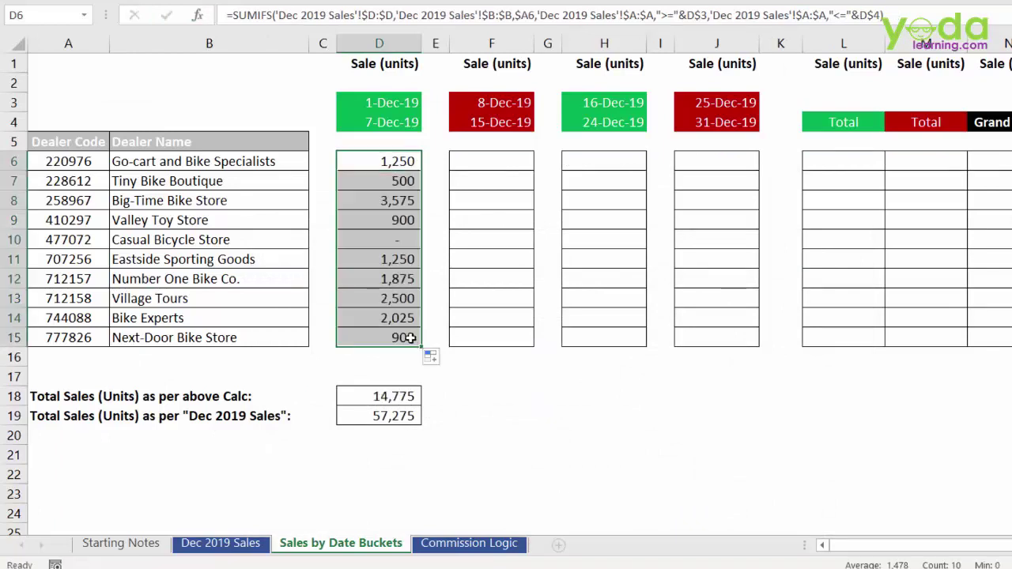
Copy the SUMIFS formulas in D6:D15 to the other three date buckets, starting at F6, H6 and J6.
key("ctrl+c")
left_click(502, 157)
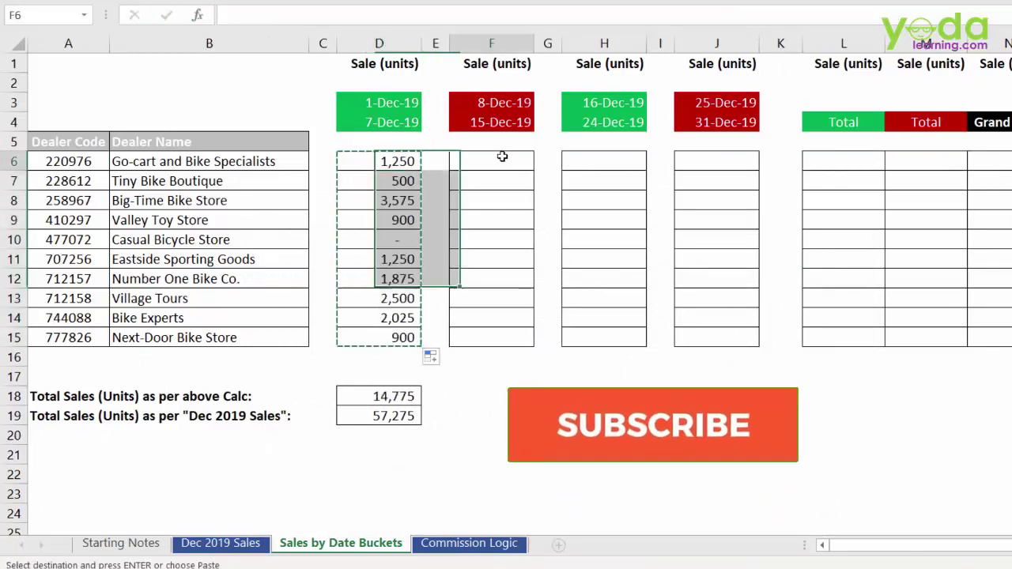
key("ctrl+v")
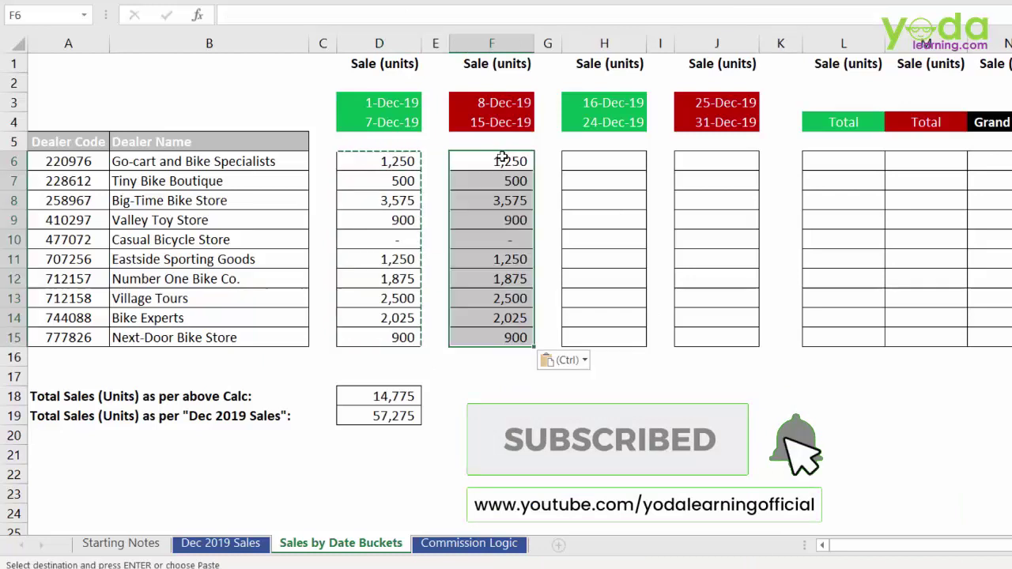
left_click(598, 159)
key("ctrl+v")
left_click(725, 160)
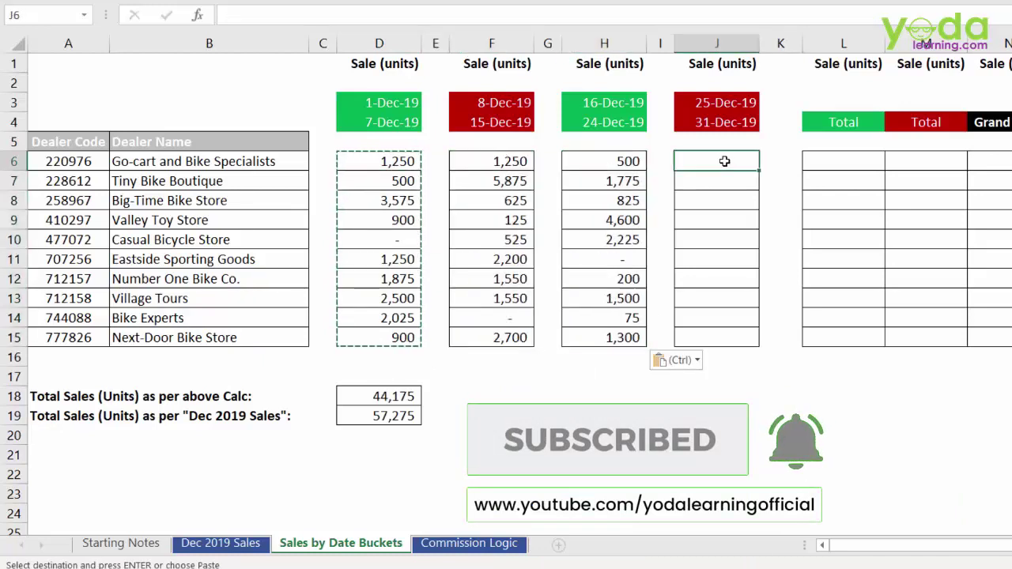
key("ctrl+v")
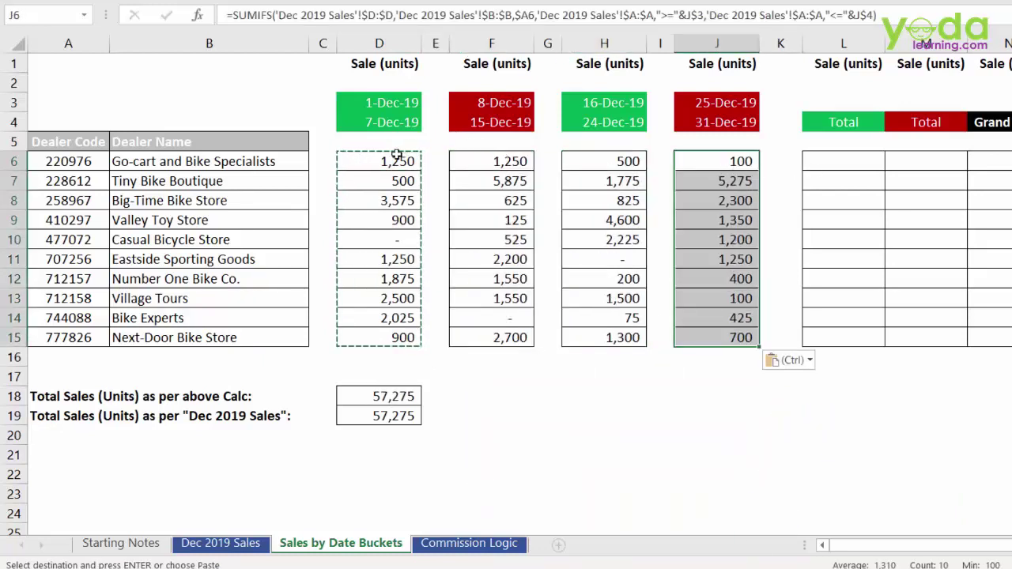
Total the two green date buckets for the first dealer in L6 with =SUM(D6,H6).
left_click_drag(397, 156, 373, 351)
left_click_drag(605, 150, 603, 346, "ctrl")
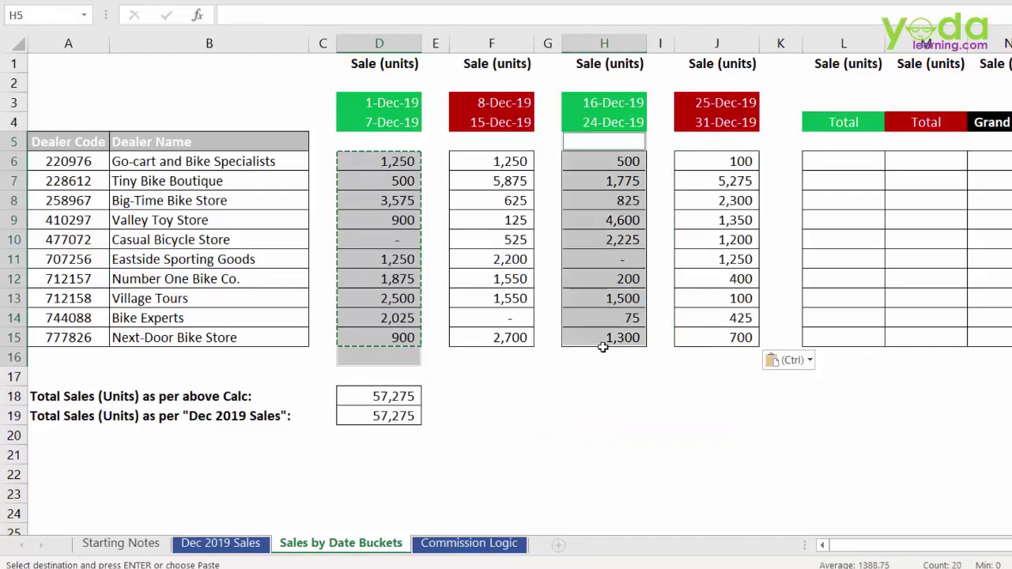
left_click(834, 158)
type("=s")
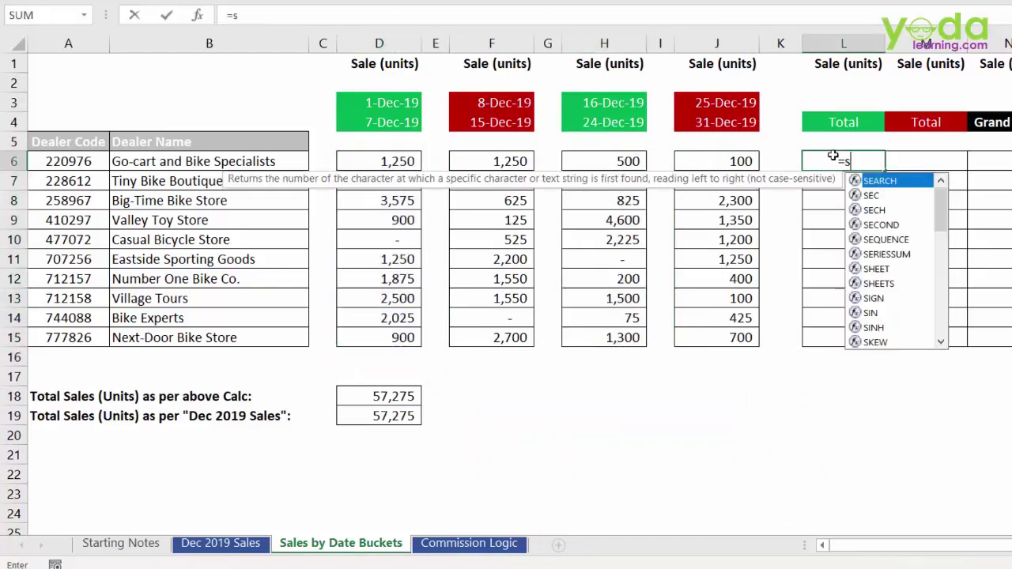
type("um")
key("Tab")
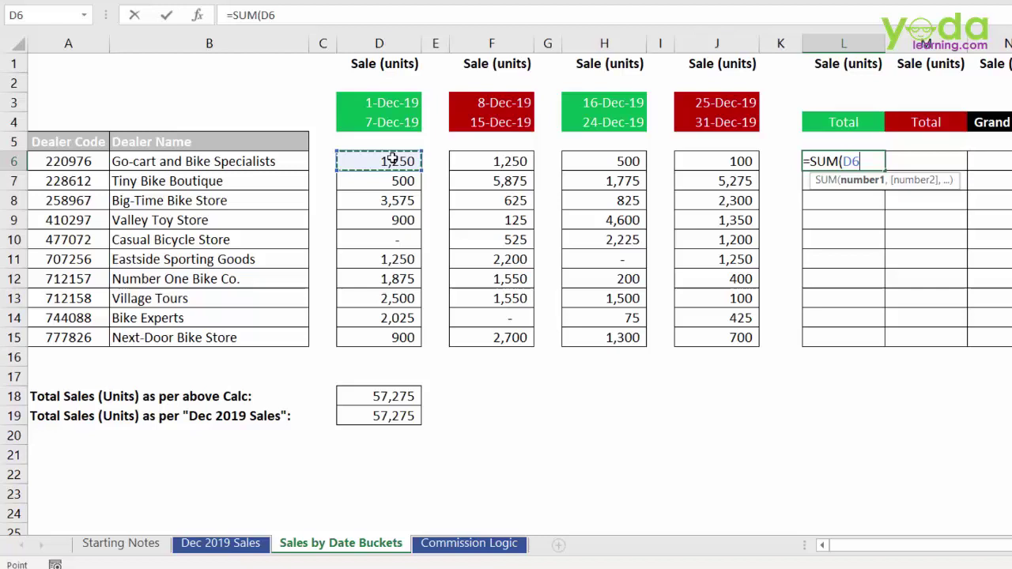
type(",")
left_click(623, 161)
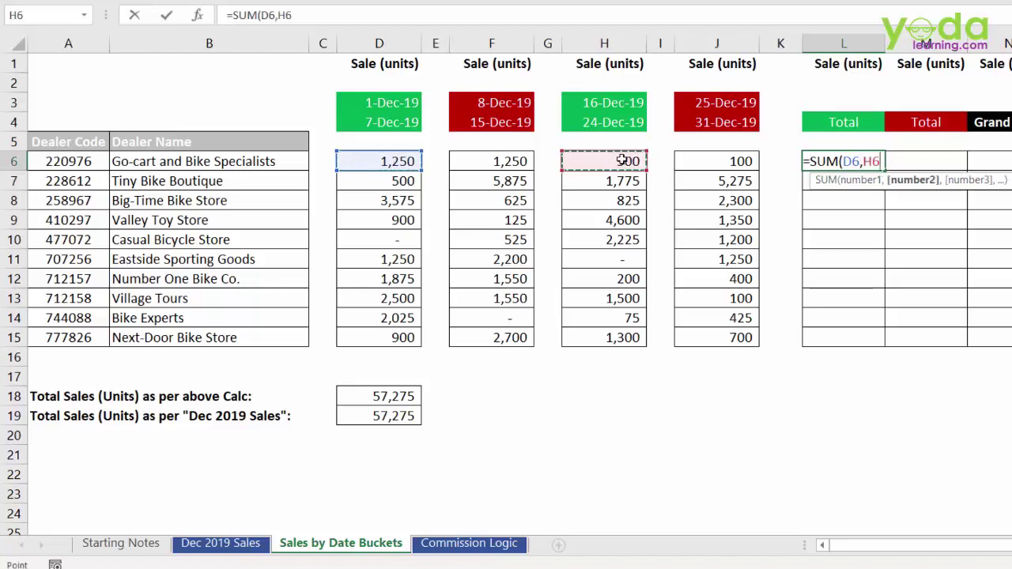
type(")")
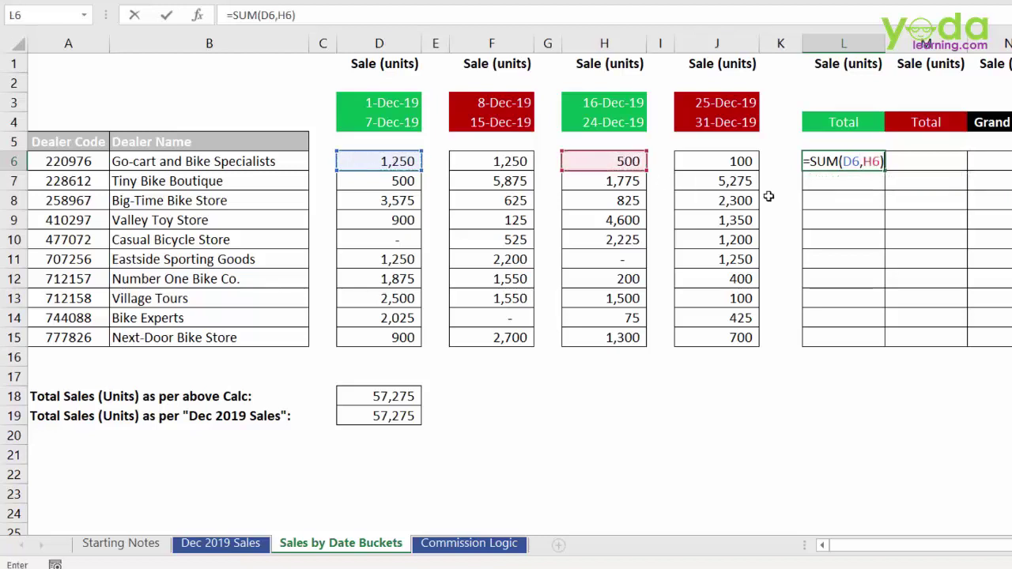
Total the two red date buckets for the first dealer in M6 by summing F6 and J6.
left_click(924, 158)
type("=sum(")
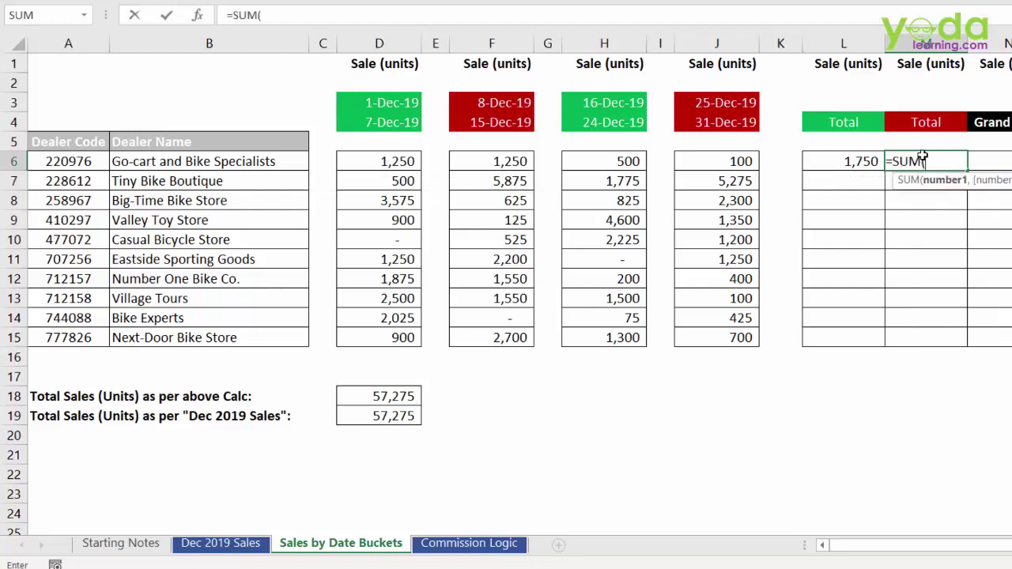
left_click(500, 161)
type(",")
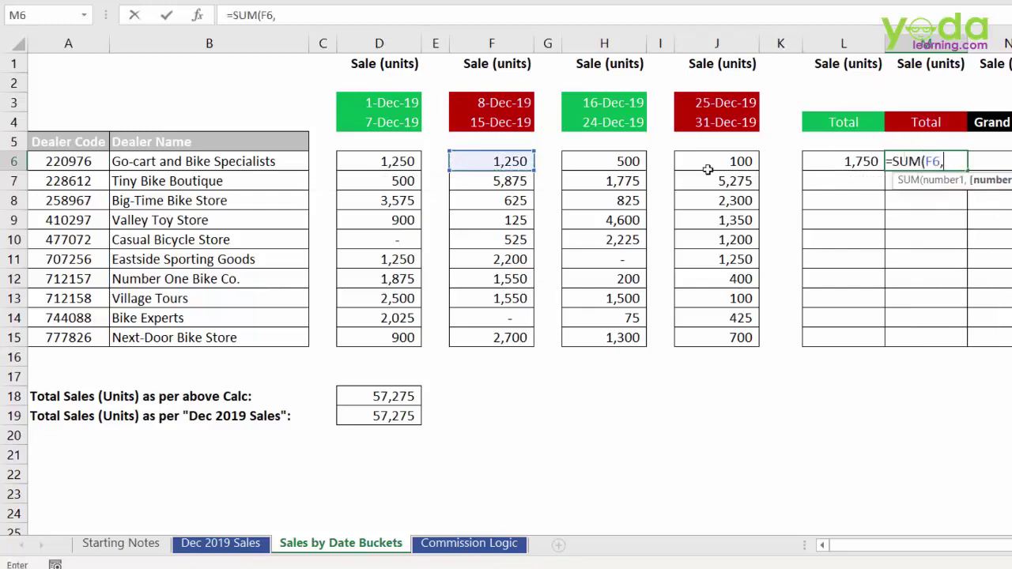
left_click(716, 158)
key("Return")
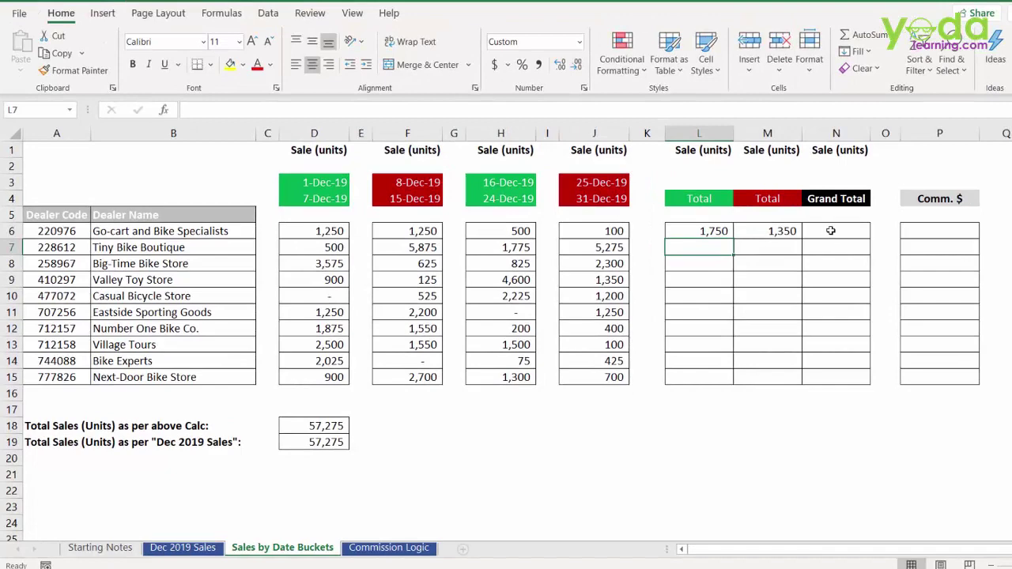
Sum the green and red totals as the Grand Total in N6, and fill the formulas in L6:N6 down to row 15.
left_click(831, 231)
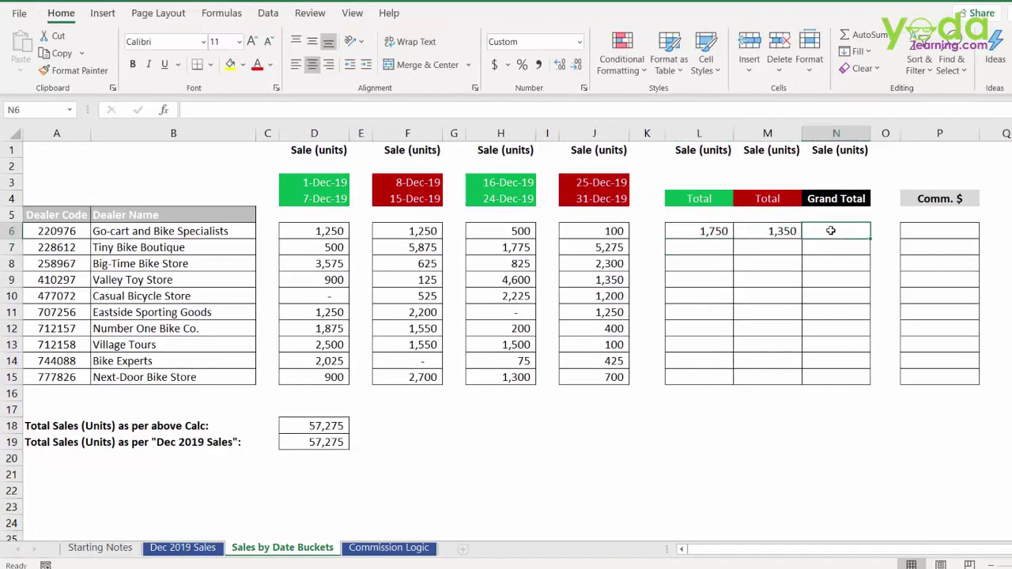
type("=SUM(")
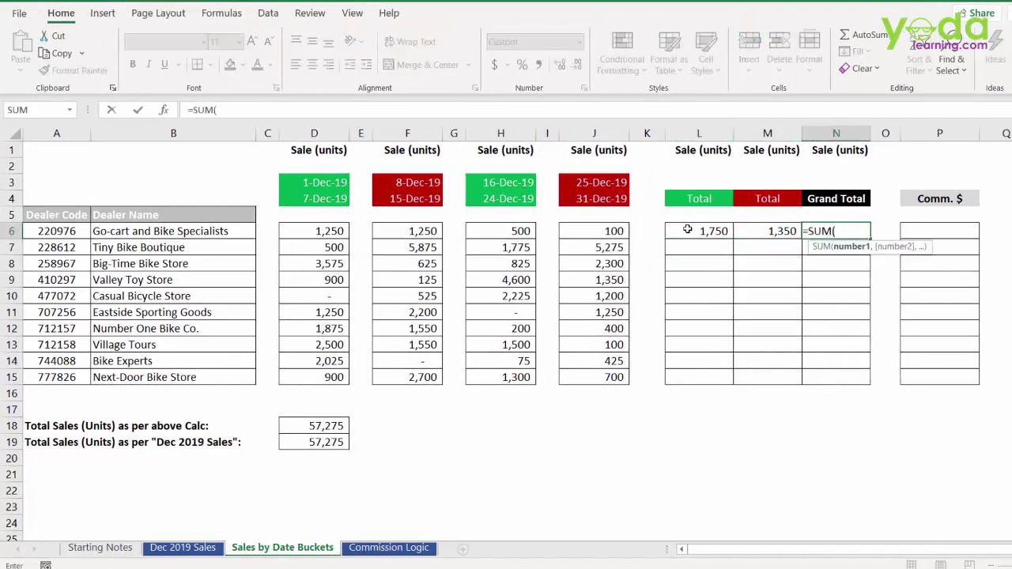
left_click_drag(688, 230, 844, 372)
key("Return")
key("ctrl+d")
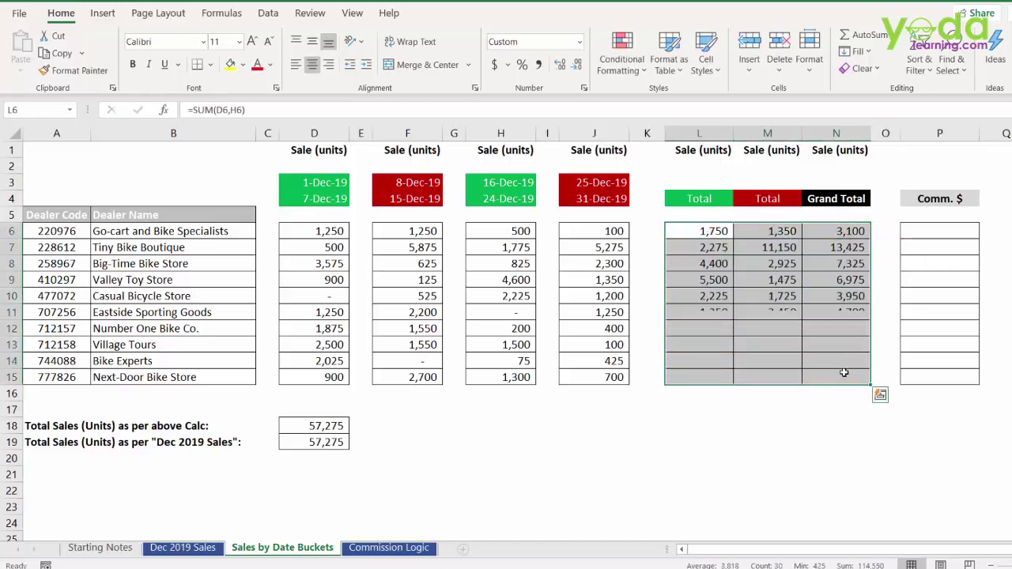
Review the dealers' green-bucket totals and highlight Tiny Bike Boutique's total in L7 with a yellow fill.
left_click_drag(712, 231, 696, 370)
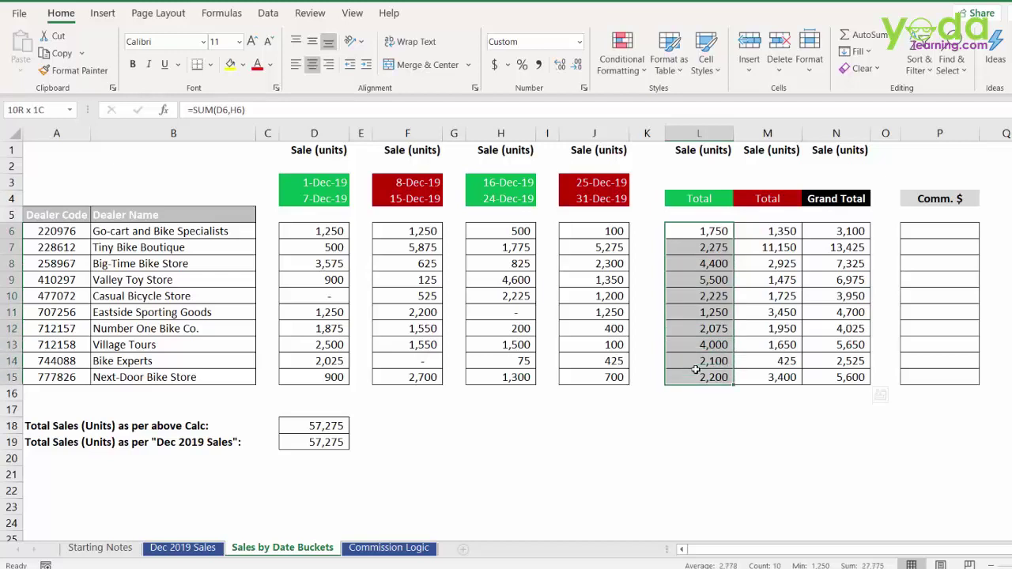
left_click_drag(696, 370, 696, 370)
left_click(712, 247)
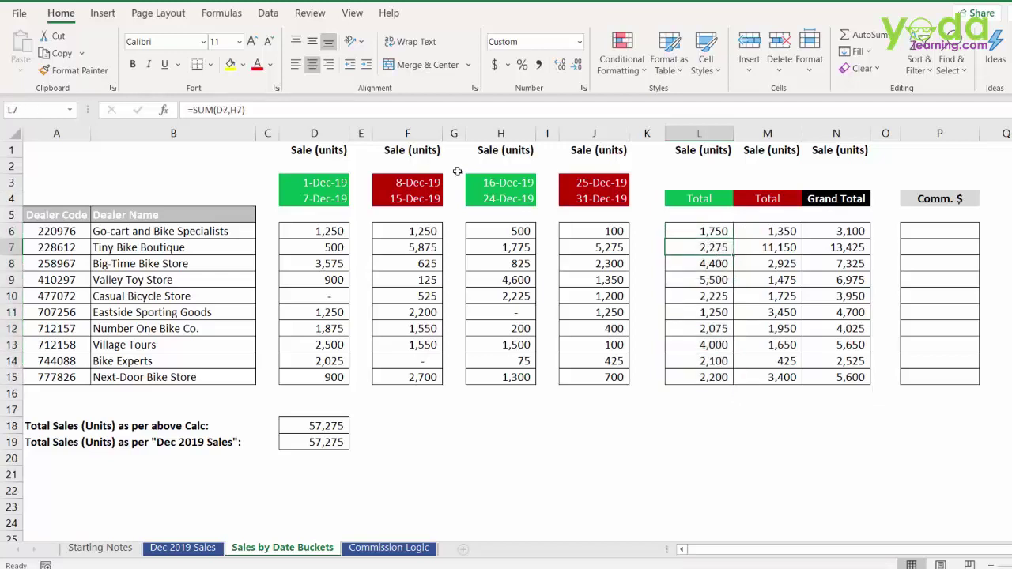
left_click(230, 64)
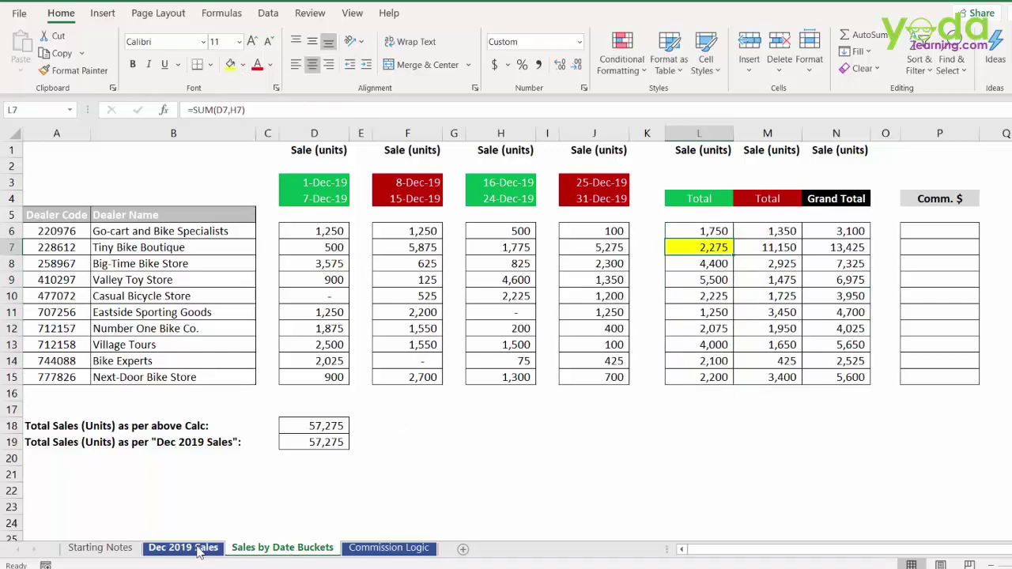
Compare the dealers' green-bucket totals on Sales by Date Buckets with the bonus-per-unit ranges on the Commission Logic sheet.
left_click(389, 548)
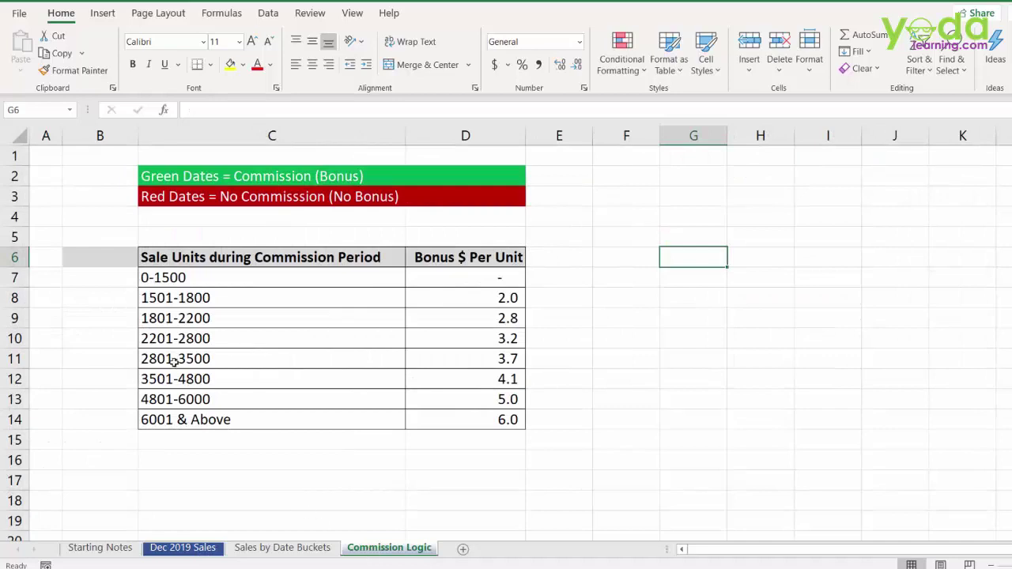
left_click(318, 547)
left_click(352, 547)
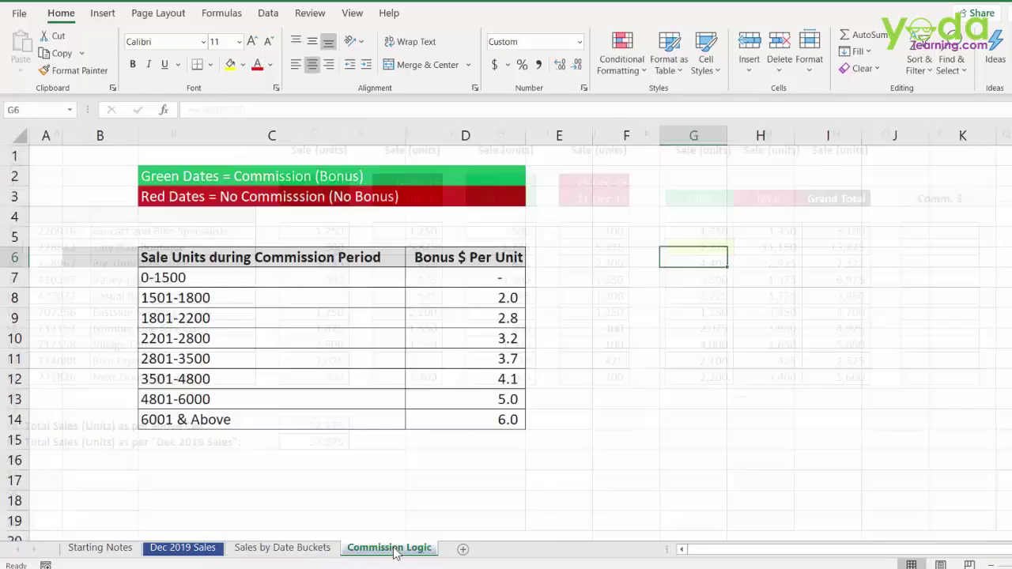
left_click_drag(104, 335, 476, 344)
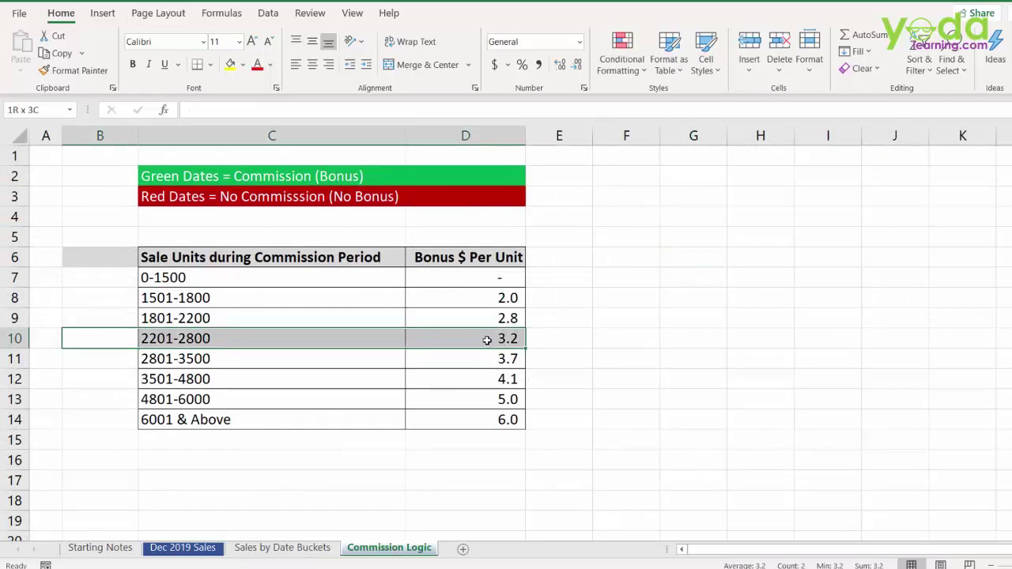
left_click(308, 548)
left_click_drag(700, 231, 702, 371)
left_click(400, 548)
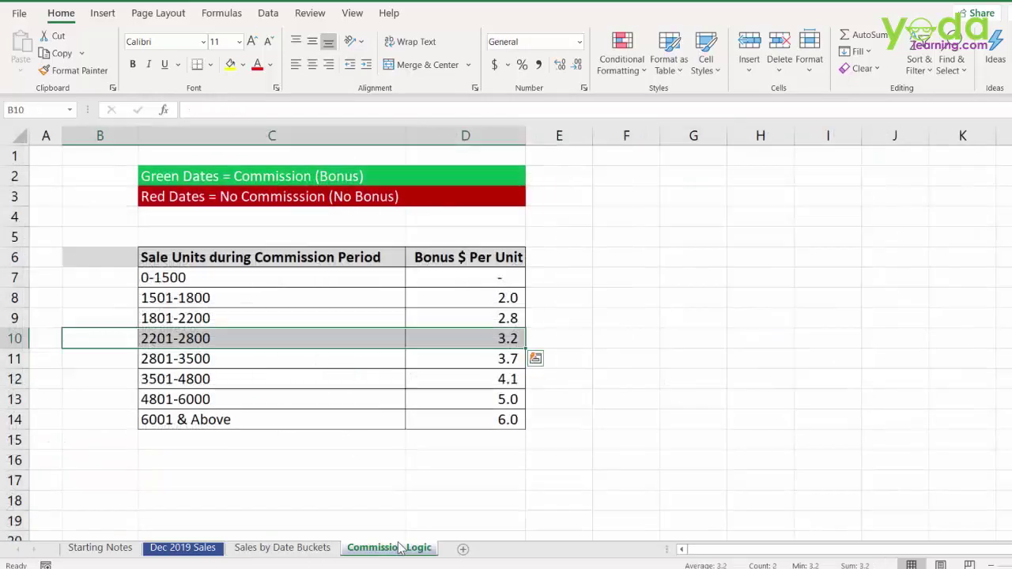
Enter the header >= in B6, beside the sale units ranges on the Commission Logic sheet.
left_click(93, 256)
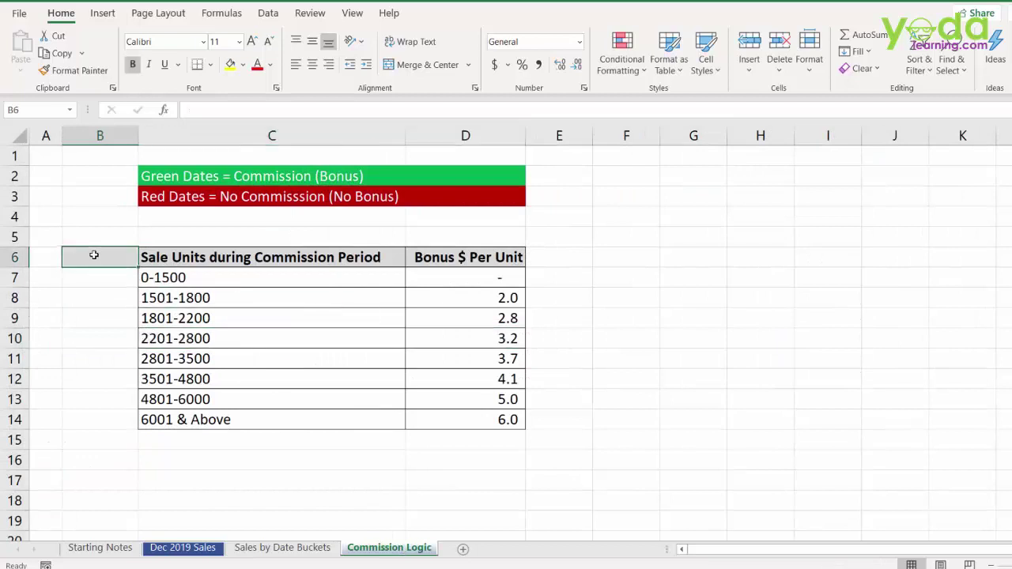
type(">=")
key("Return")
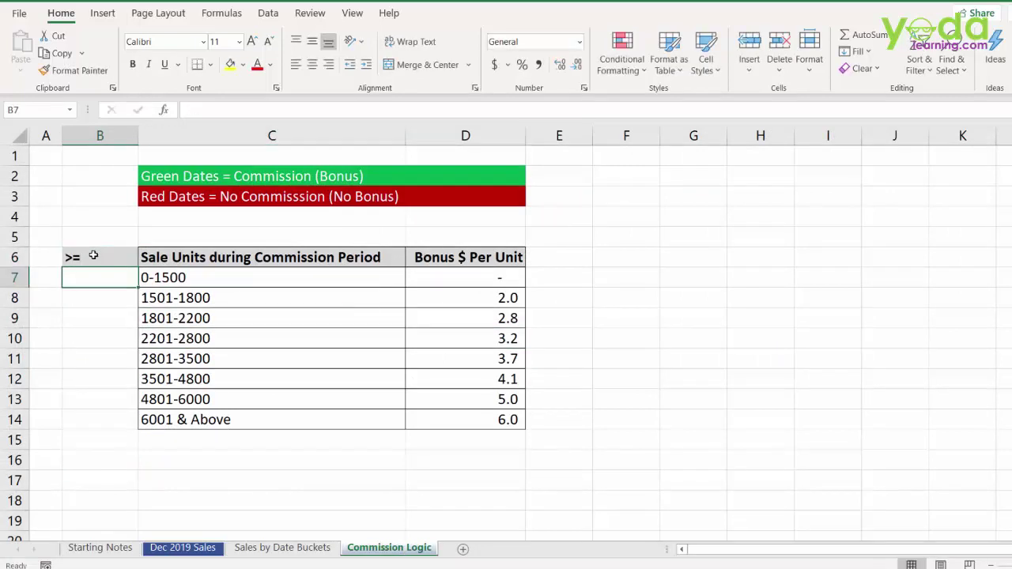
Enter the lower limits 0, 1501, 1801 and 2201 of the first four sale units ranges in B7:B10.
left_click_drag(95, 280, 93, 426)
left_click(83, 276)
type("0")
key("Return")
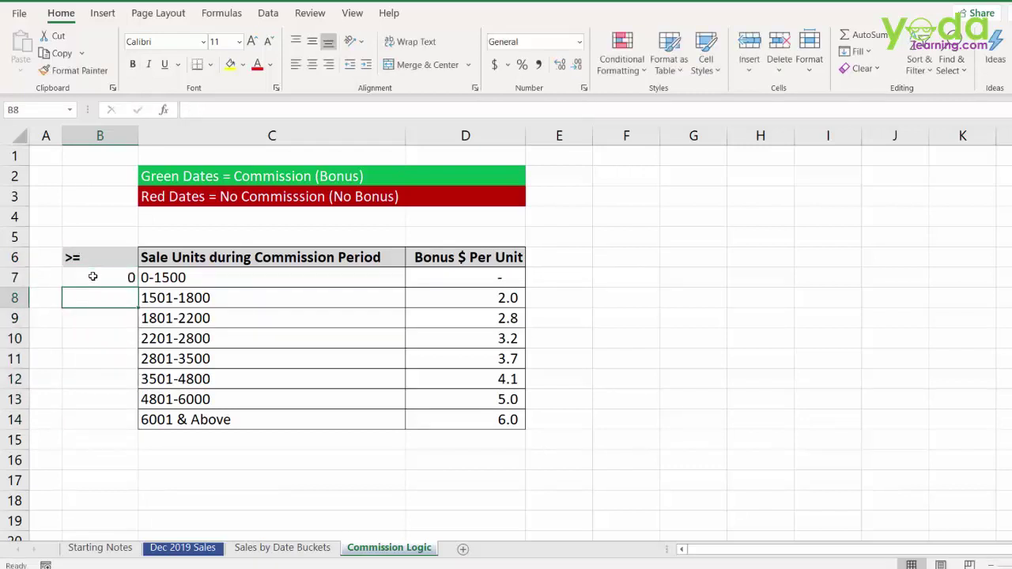
type("15")
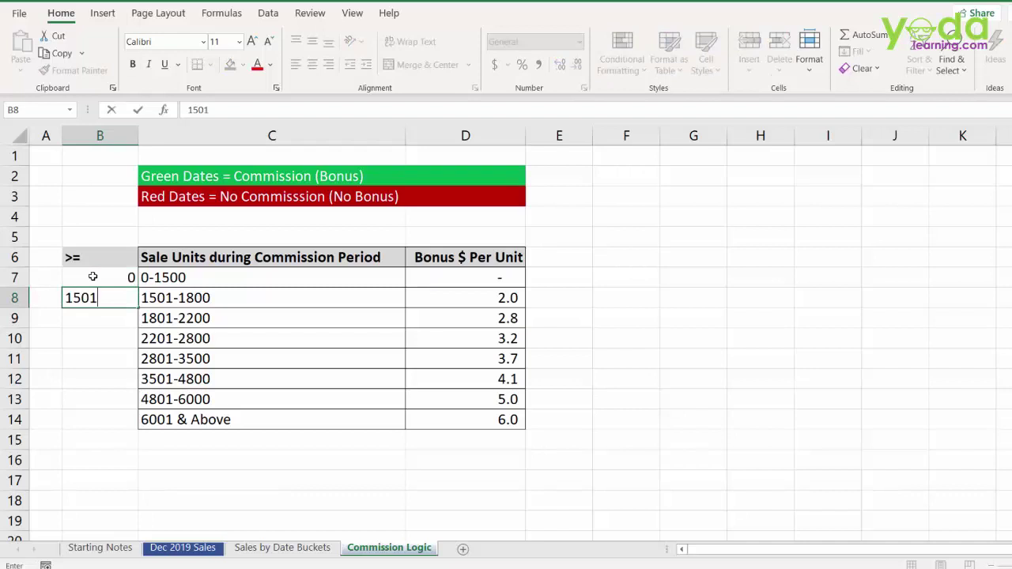
type("01")
key("Return")
type("1801")
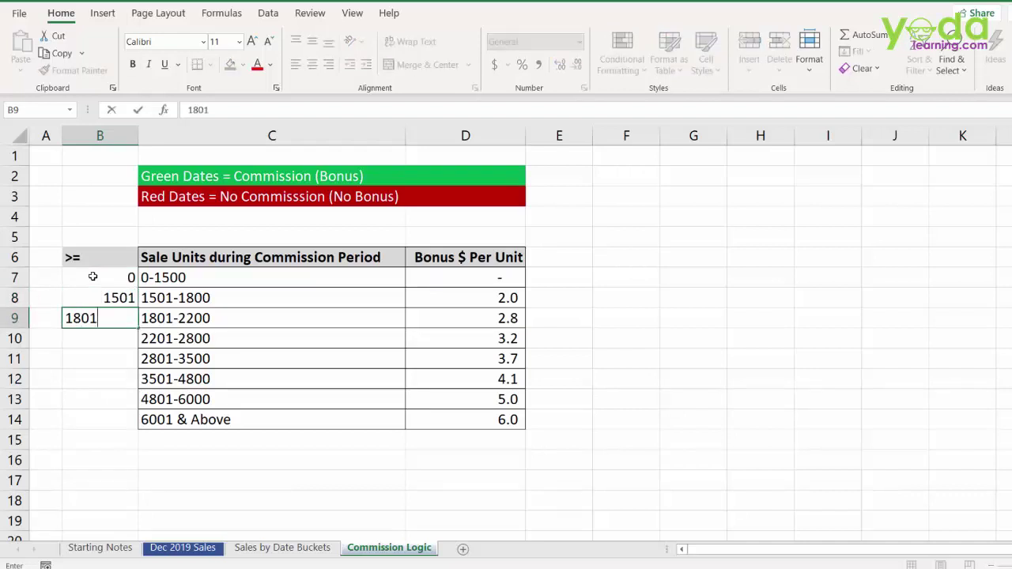
key("Return")
type("2")
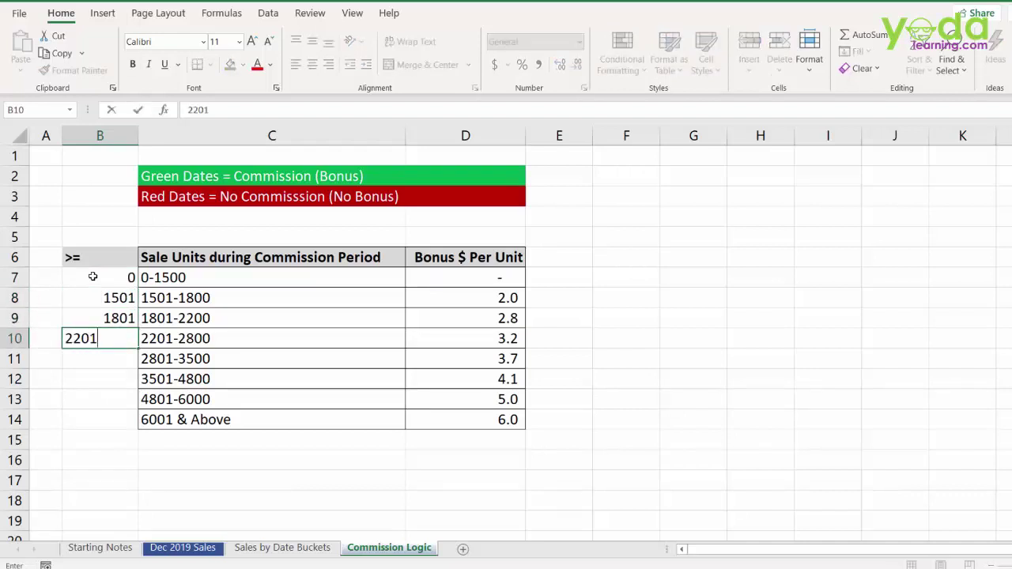
type("201")
Flash Fill the remaining lower limits of the sale units ranges down to B14.
left_click(212, 341)
left_click(106, 339)
key("ctrl+e")
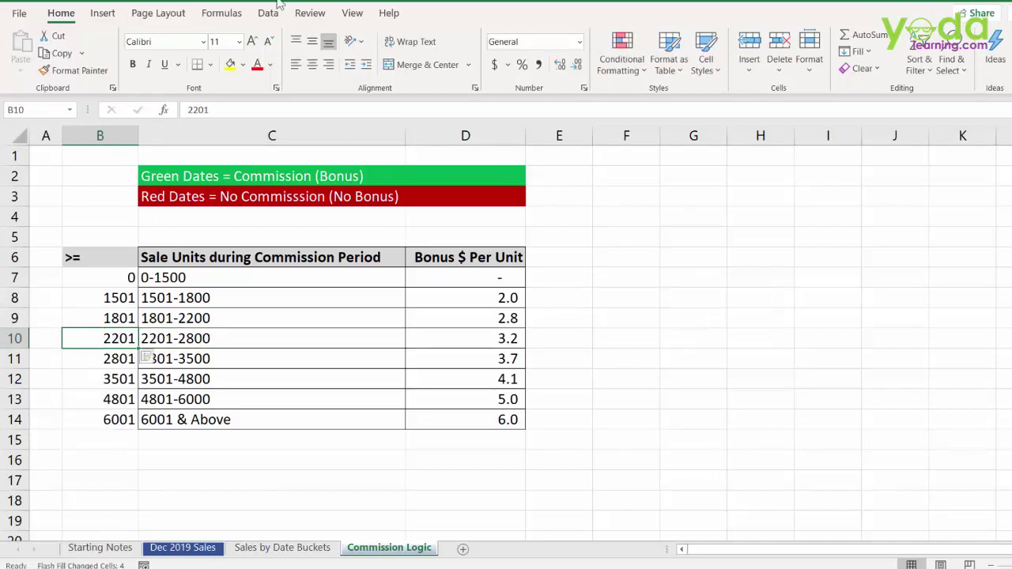
scroll(273, 12, "down", 4)
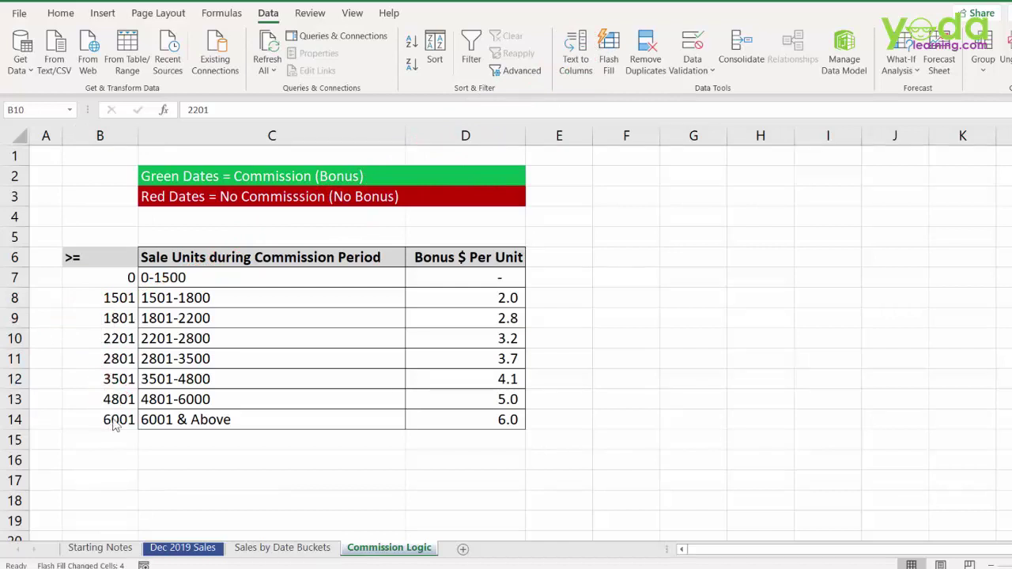
Check the lower limits against the sale units ranges, and select the first dealer's commission cell P6 on the Sales by Date Buckets sheet.
left_click(245, 281)
left_click_drag(201, 331, 193, 399)
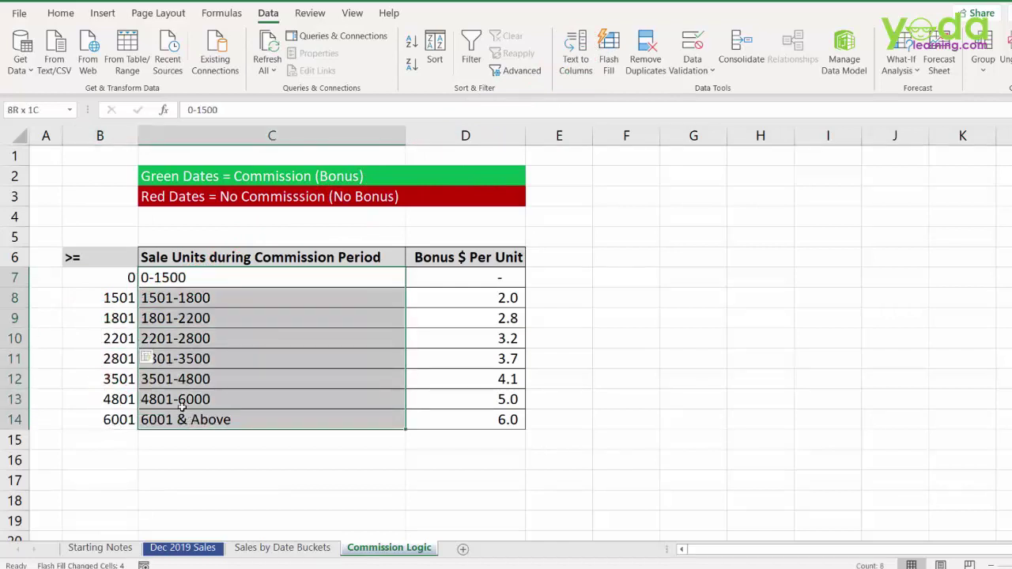
left_click_drag(118, 282, 101, 417)
double_click(79, 258)
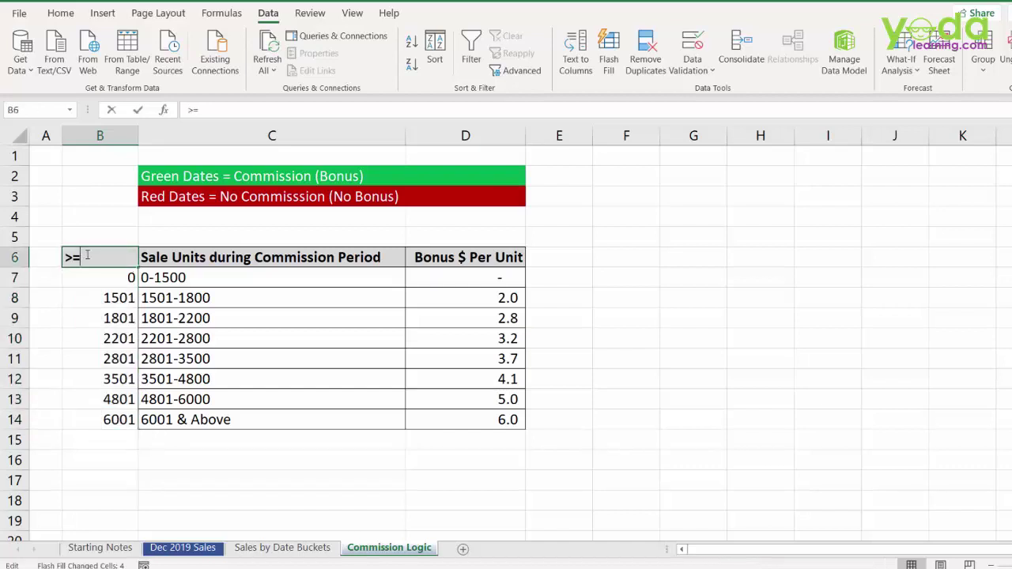
left_click(238, 299)
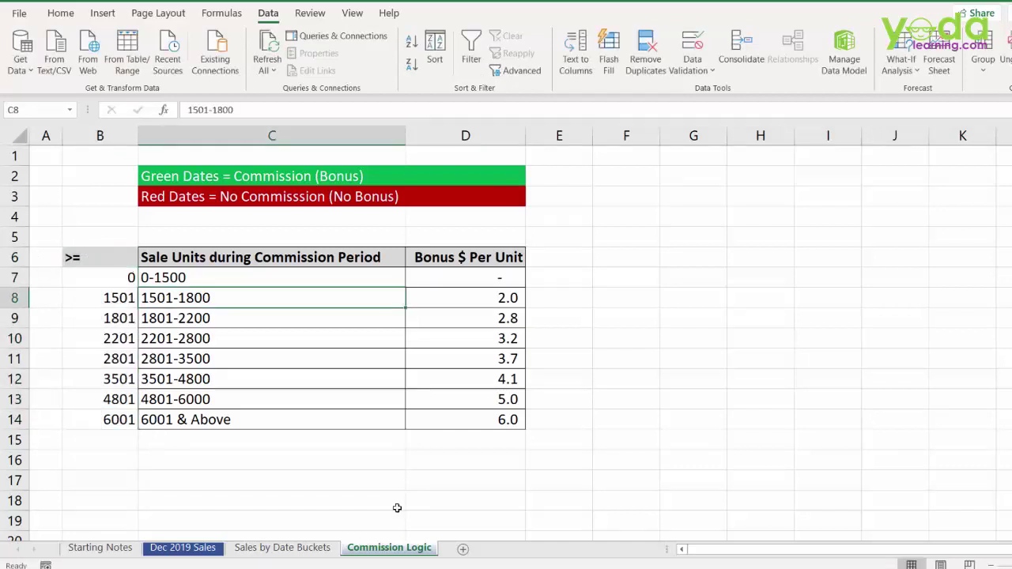
left_click(300, 549)
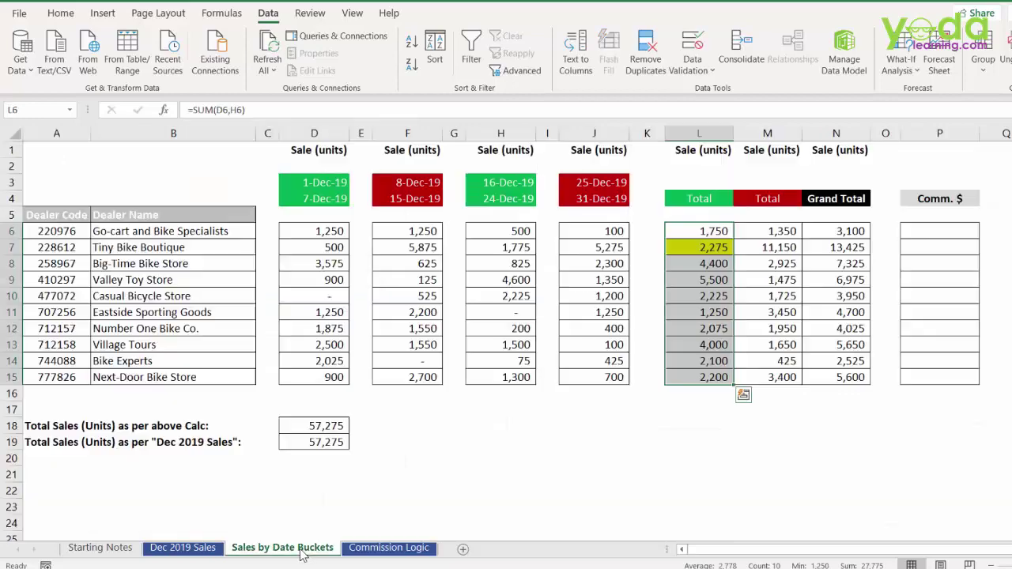
left_click(932, 230)
type("=")
key("BackSpace")
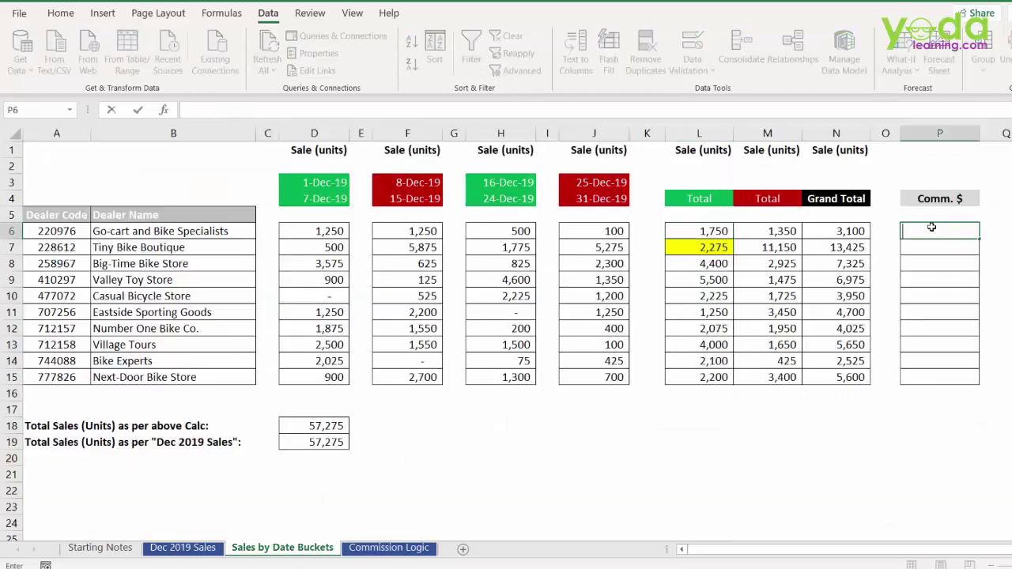
type("if")
key("BackSpace")
key("BackSpace")
type("=if")
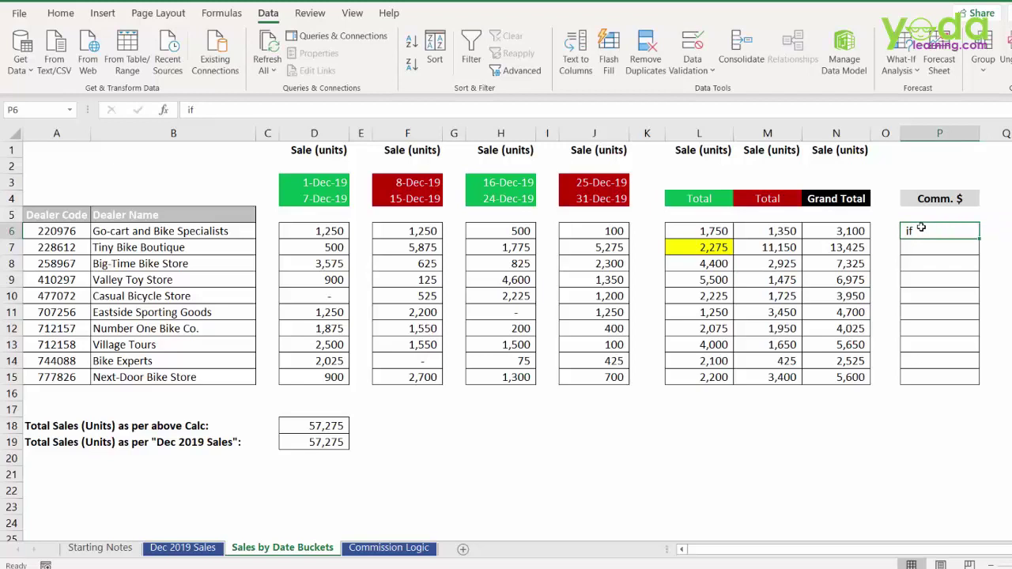
key("Tab")
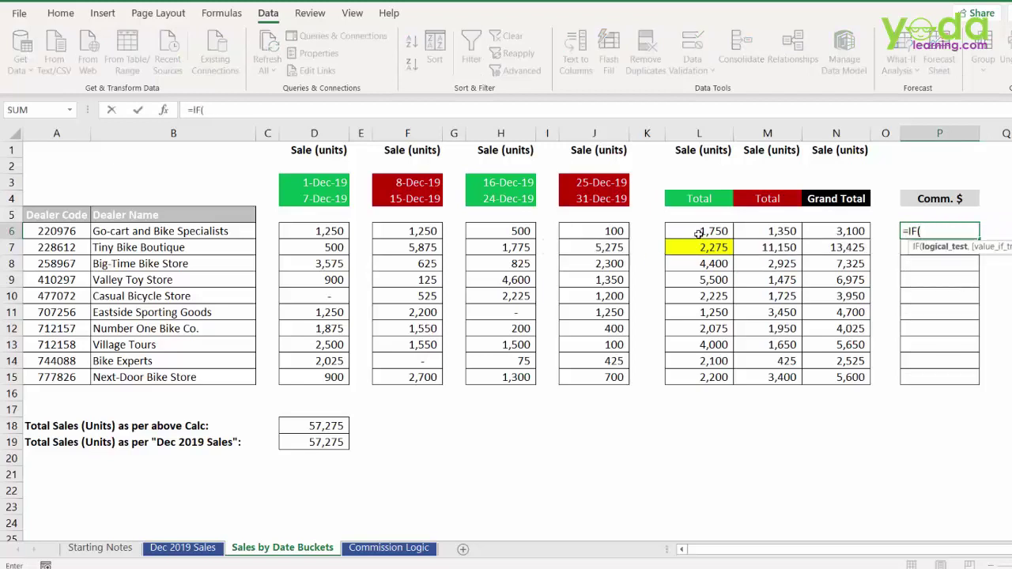
left_click(698, 232)
type("<")
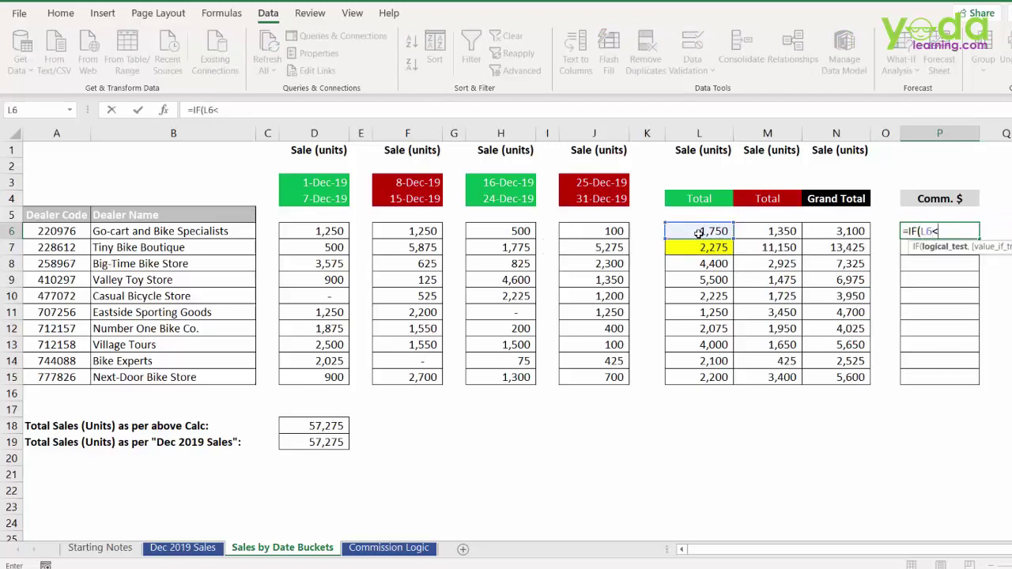
type("=1601,")
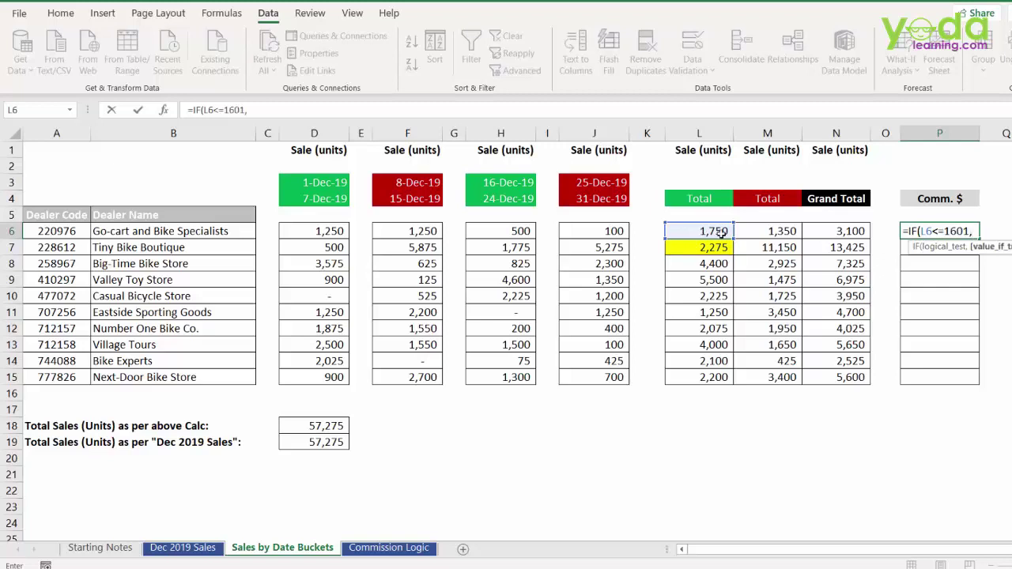
key("Escape")
Start a VLOOKUP in P6 that looks up L6 in the absolute range 'Commission Logic'!$B$6:$D$14.
type("=")
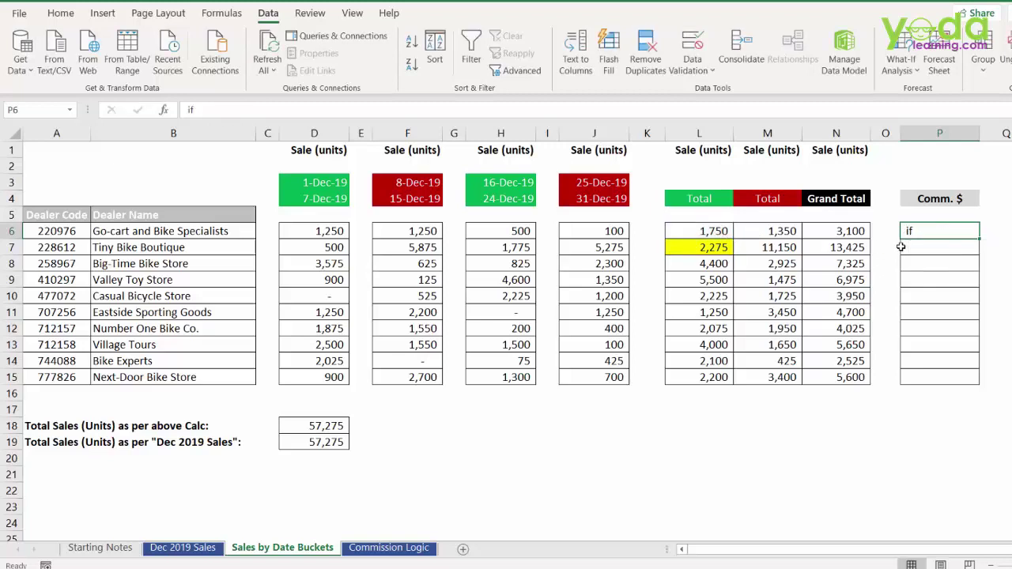
type("vl")
key("Tab")
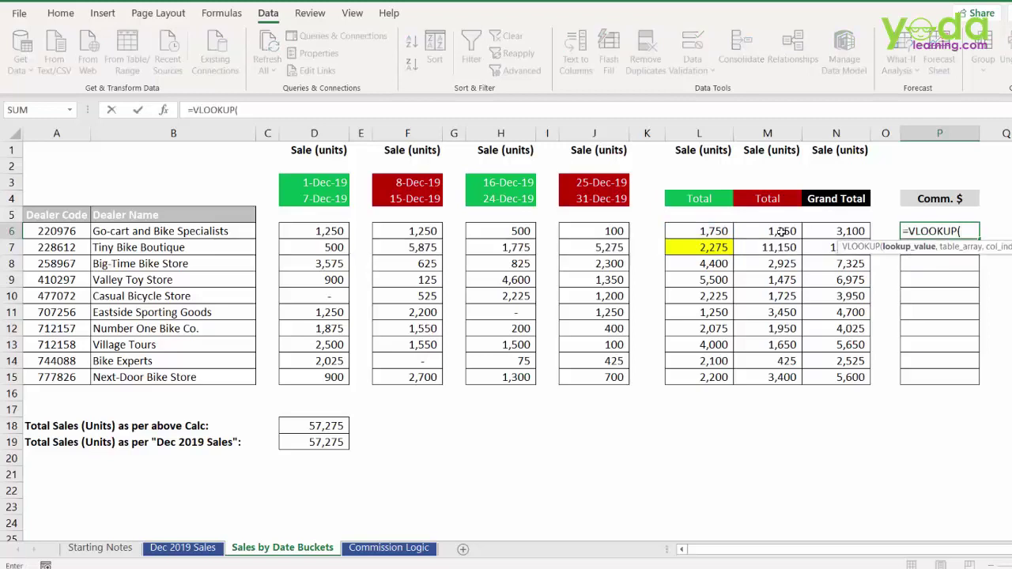
left_click(712, 231)
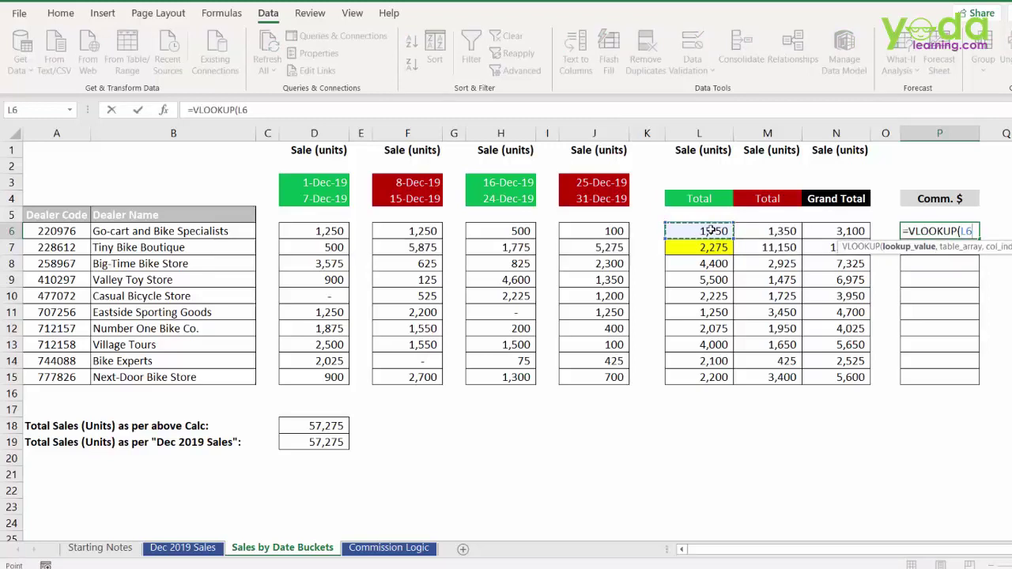
type(",")
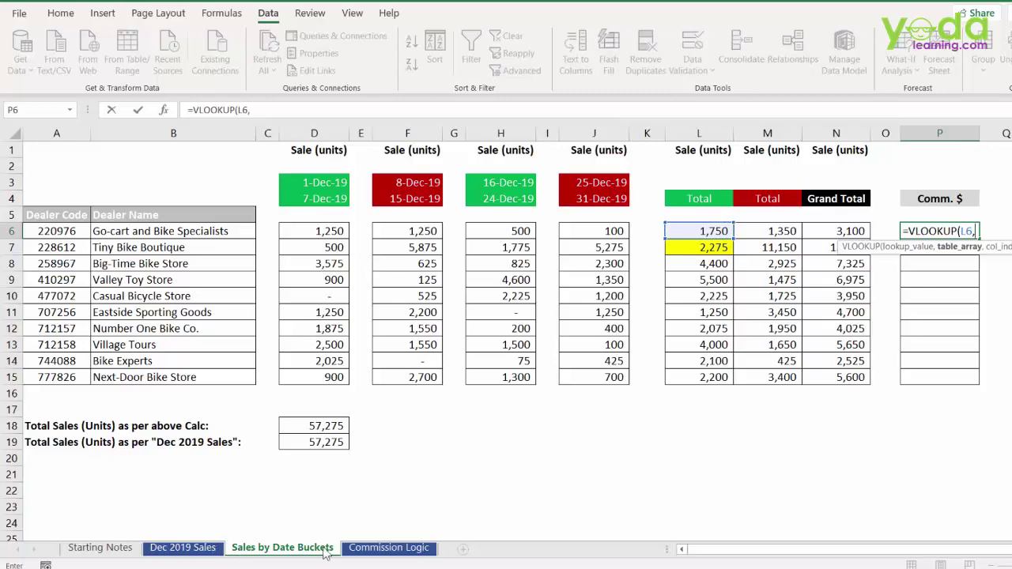
left_click(383, 554)
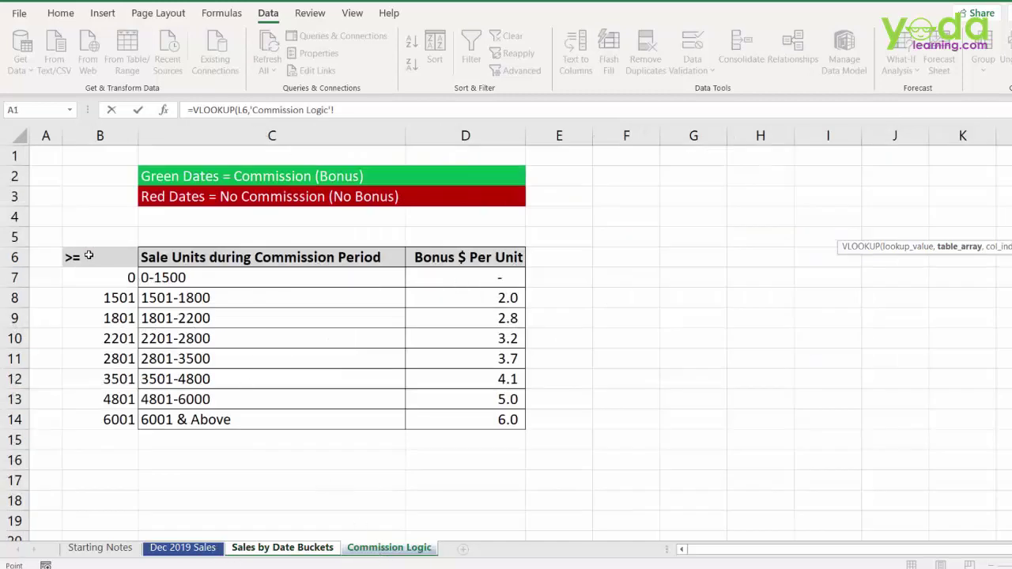
left_click_drag(89, 256, 466, 418)
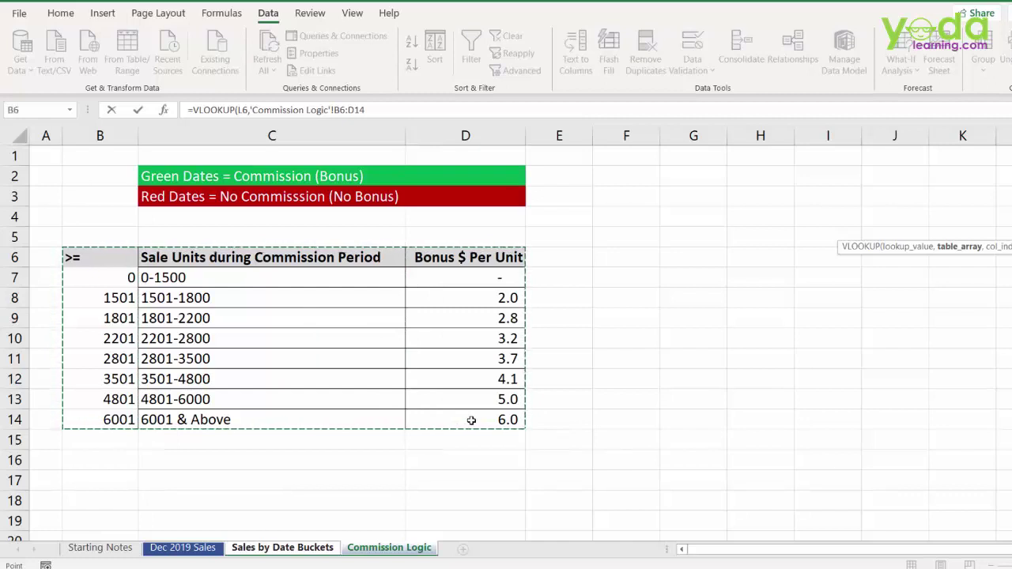
key("F4")
type(",")
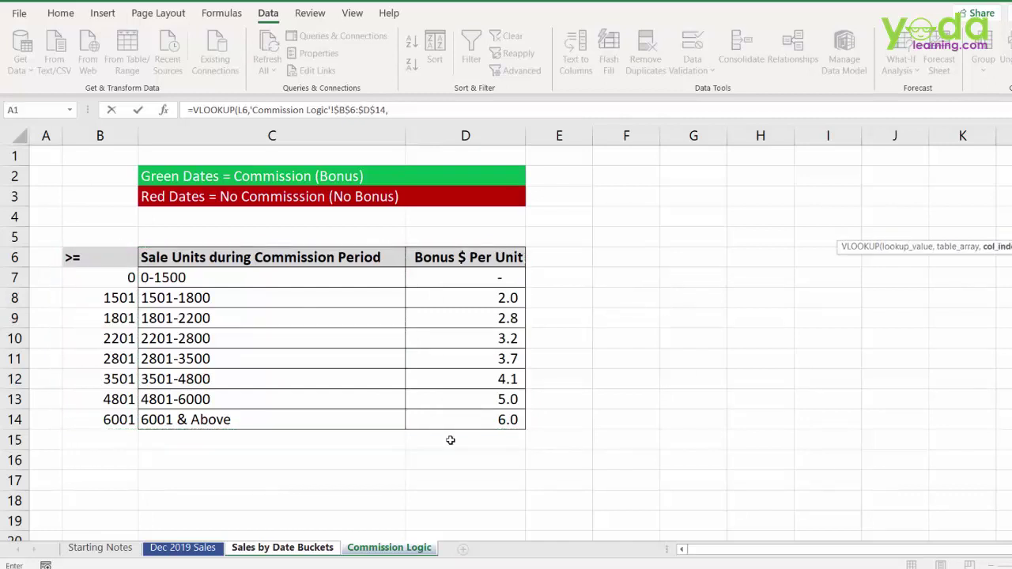
Set the VLOOKUP's column index to 3 for the Bonus $ Per Unit column, and continue to the range lookup argument.
left_click_drag(96, 258, 443, 267)
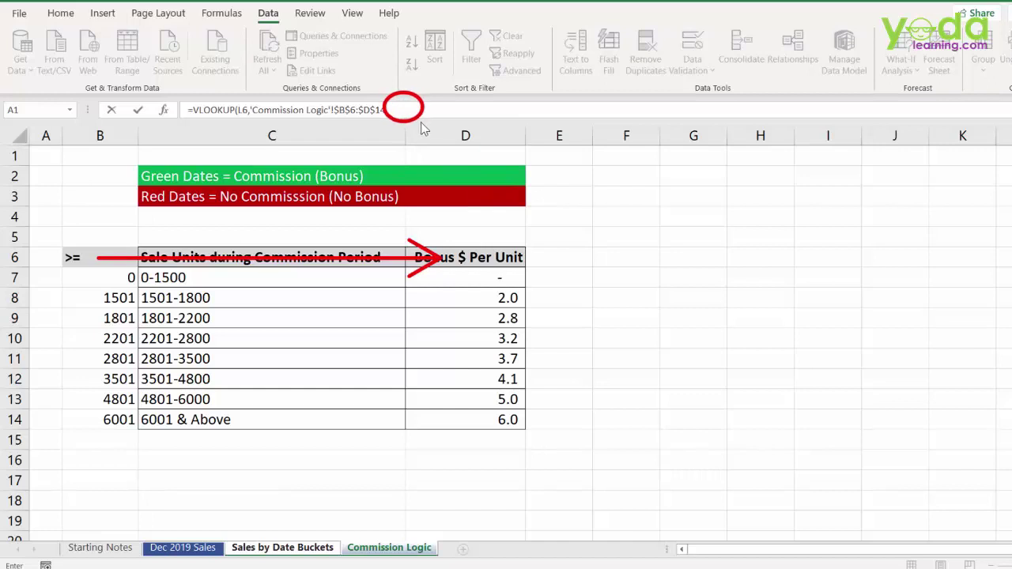
type(",")
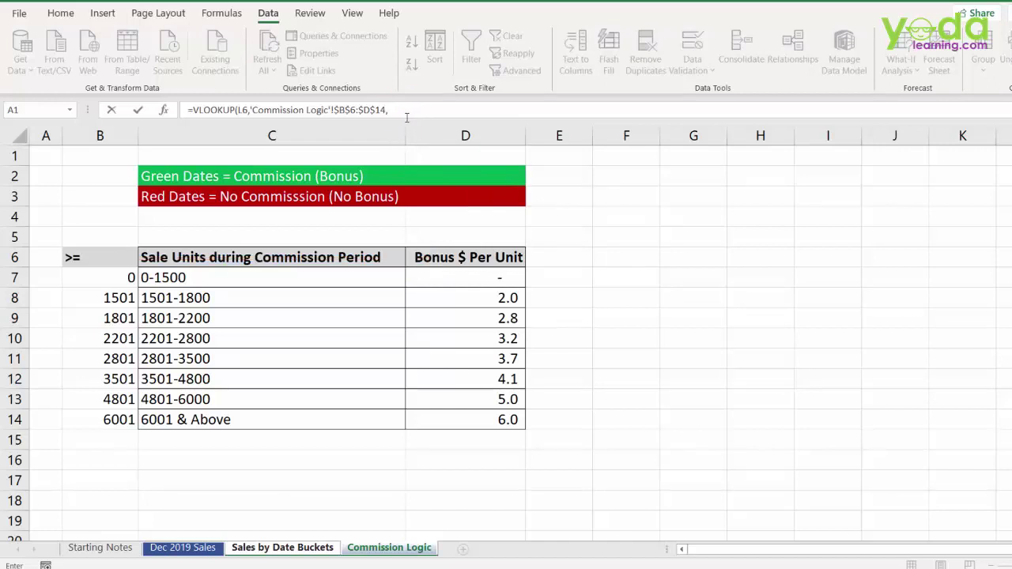
left_click(400, 109)
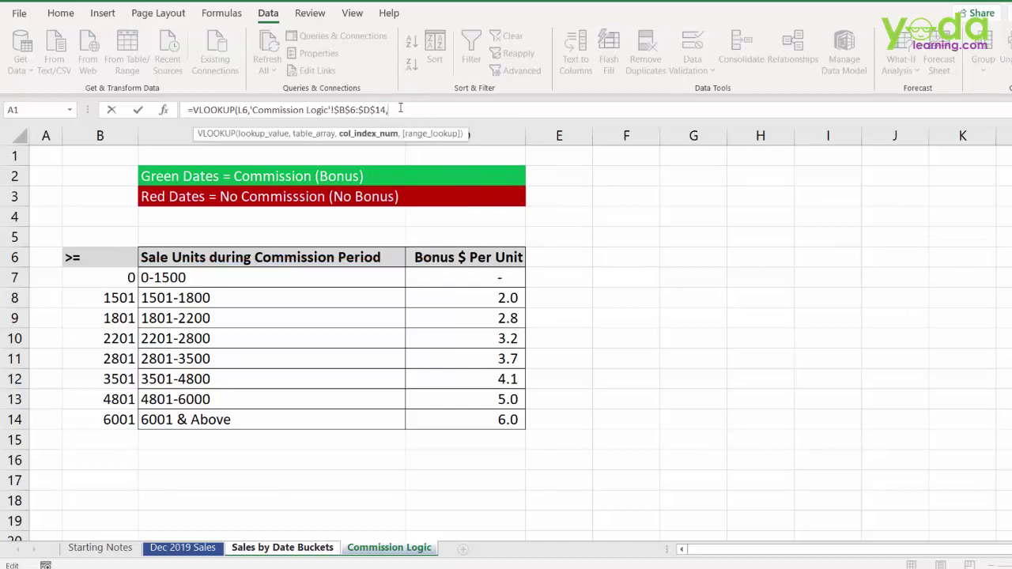
type("3,")
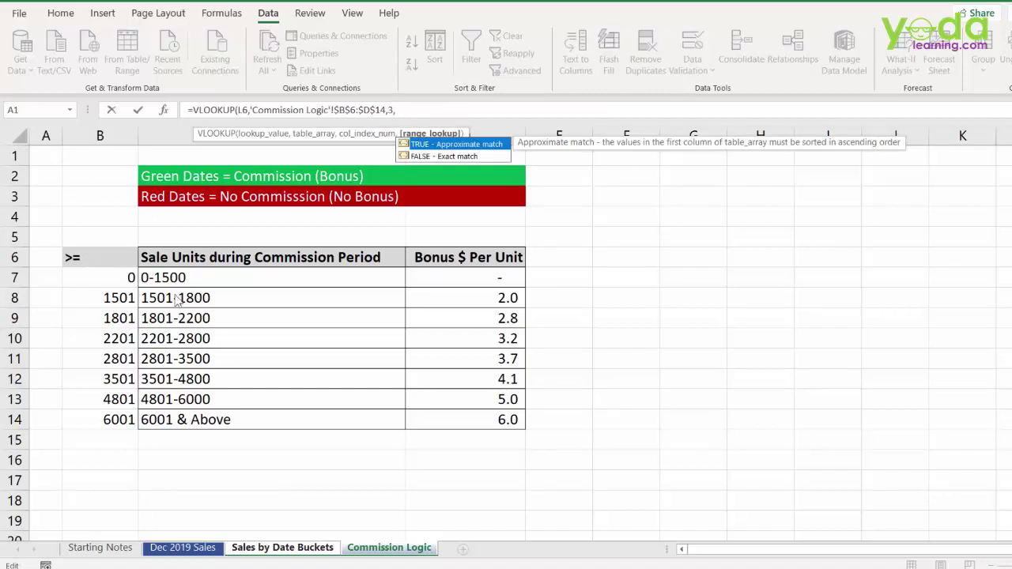
mouse_move(138, 274)
left_mouse_down()
mouse_move(259, 457)
mouse_move(243, 440)
left_mouse_up()
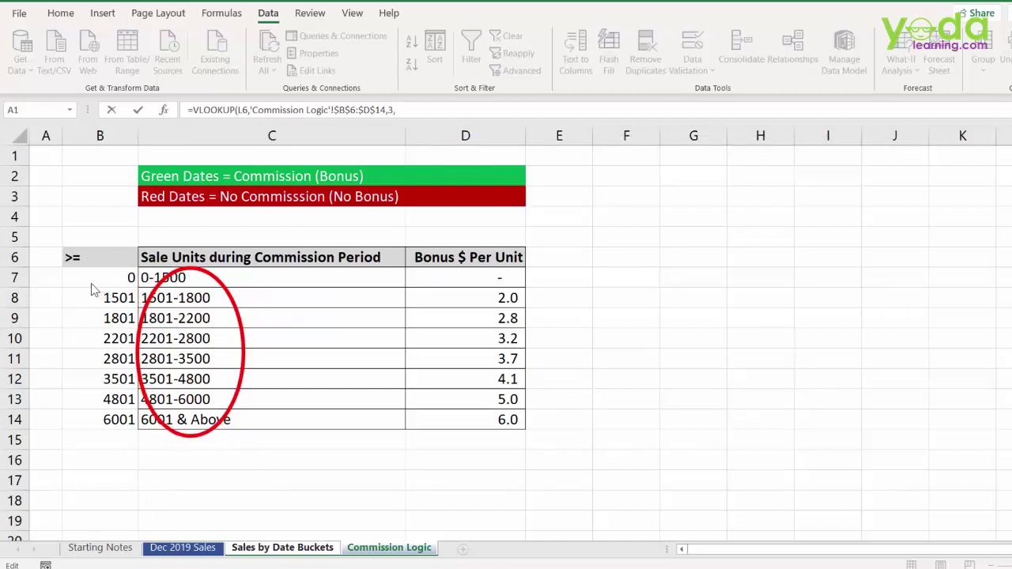
left_click_drag(85, 281, 85, 429)
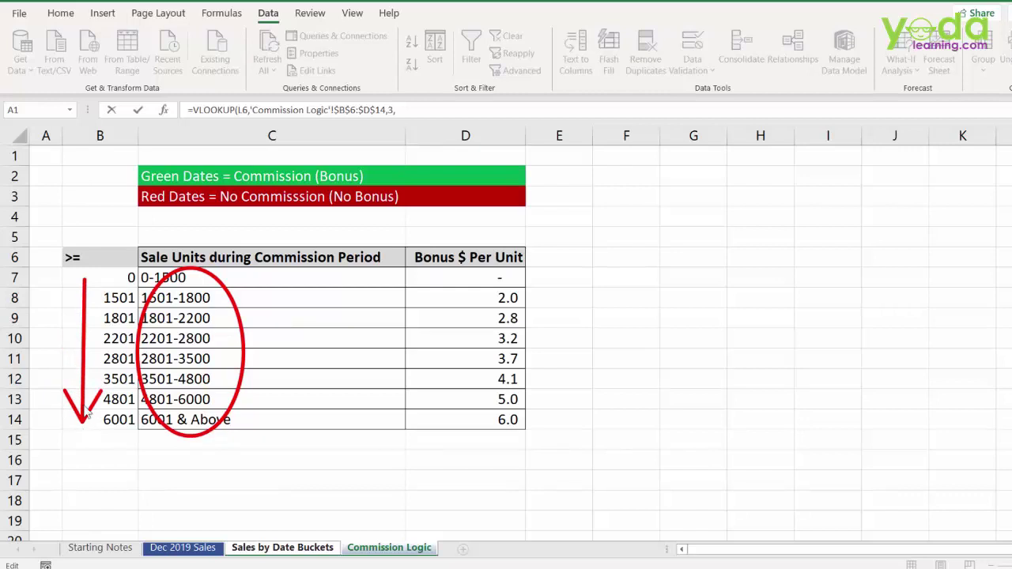
left_click_drag(72, 231, 99, 274)
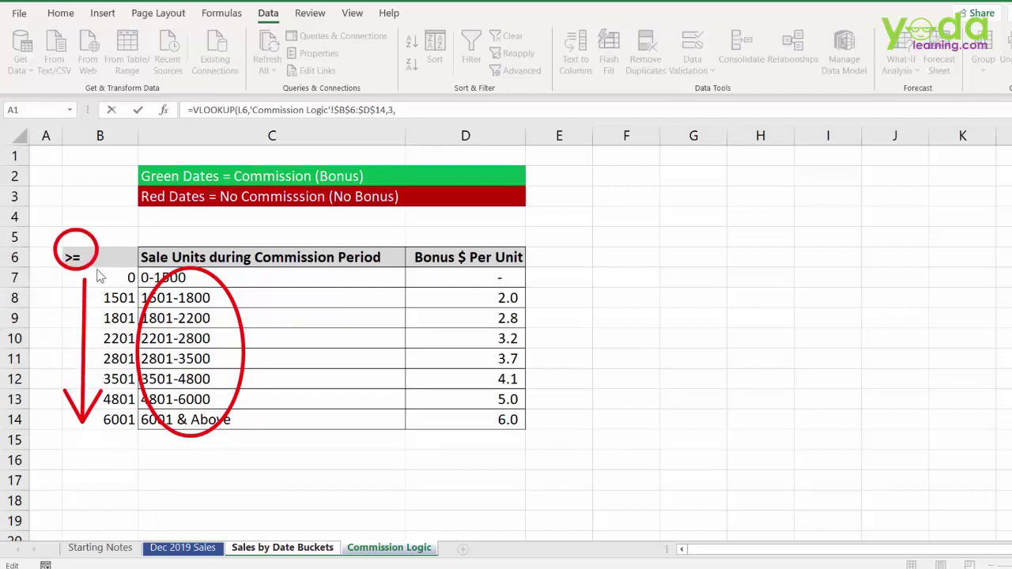
Finish the P6 VLOOKUP with 1 (approximate match) as the range lookup, and fill the formula down to P15.
key("Escape")
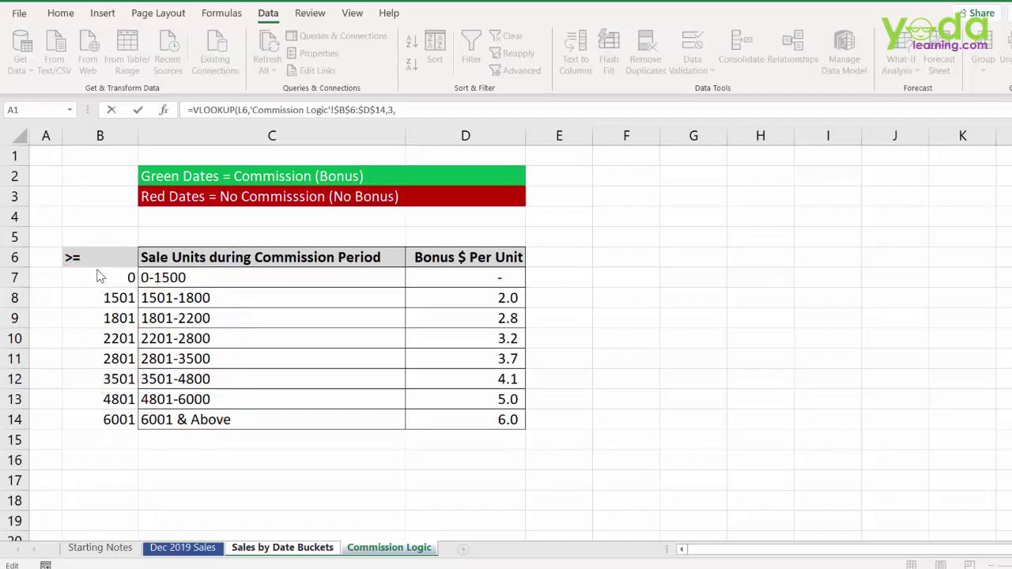
left_click(418, 111)
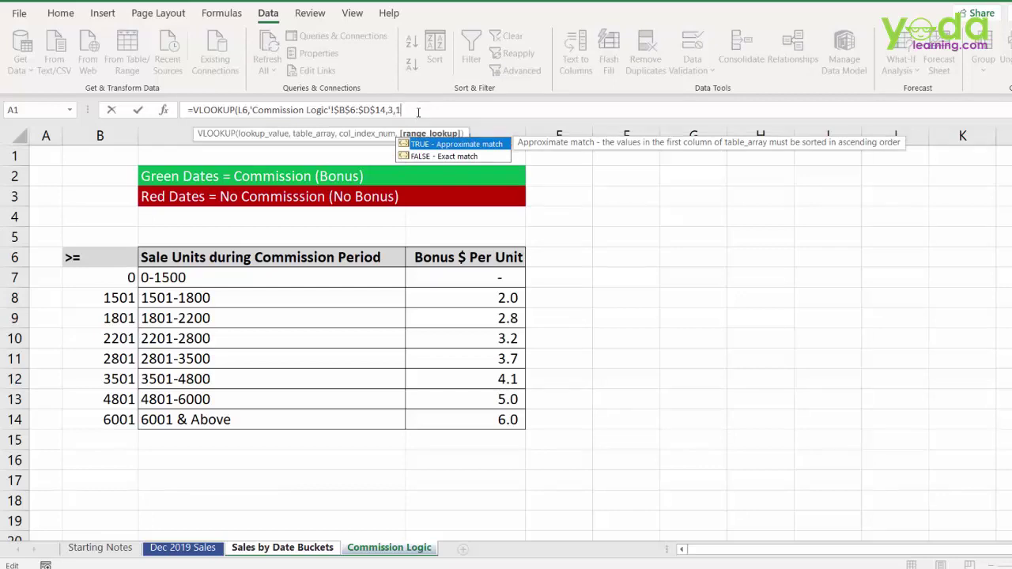
type(")")
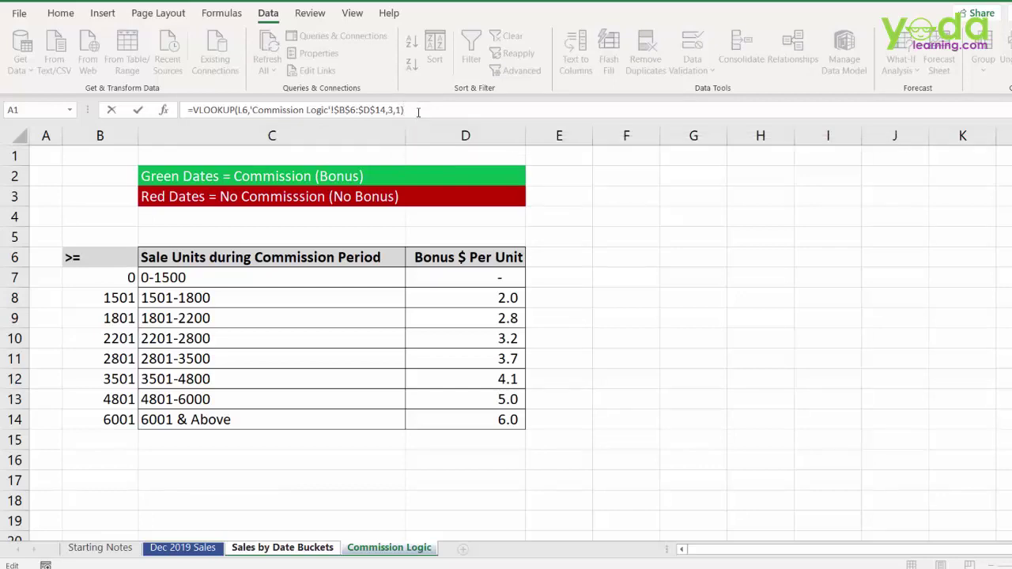
key("Return")
left_click(966, 230)
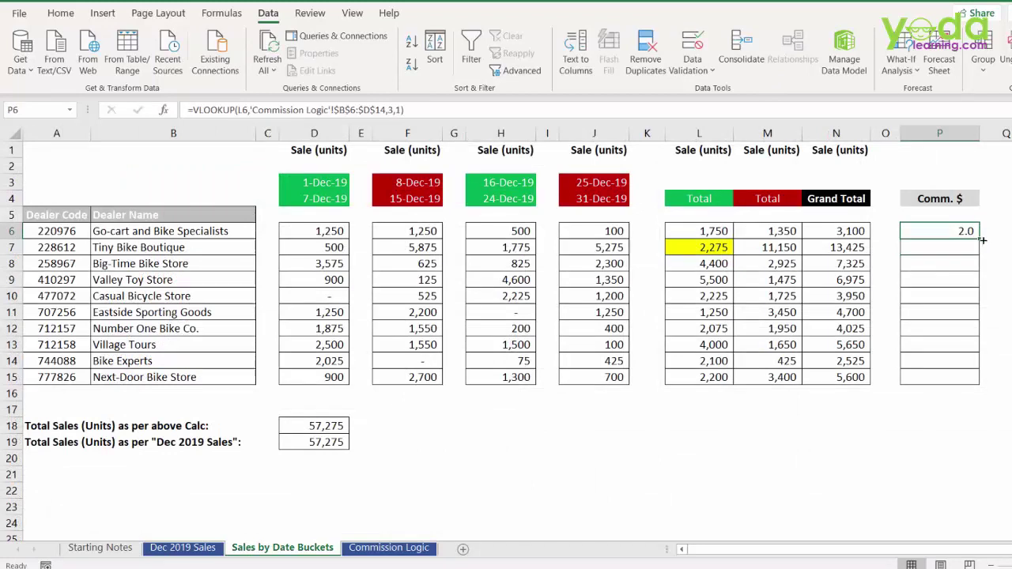
left_click_drag(980, 239, 979, 389)
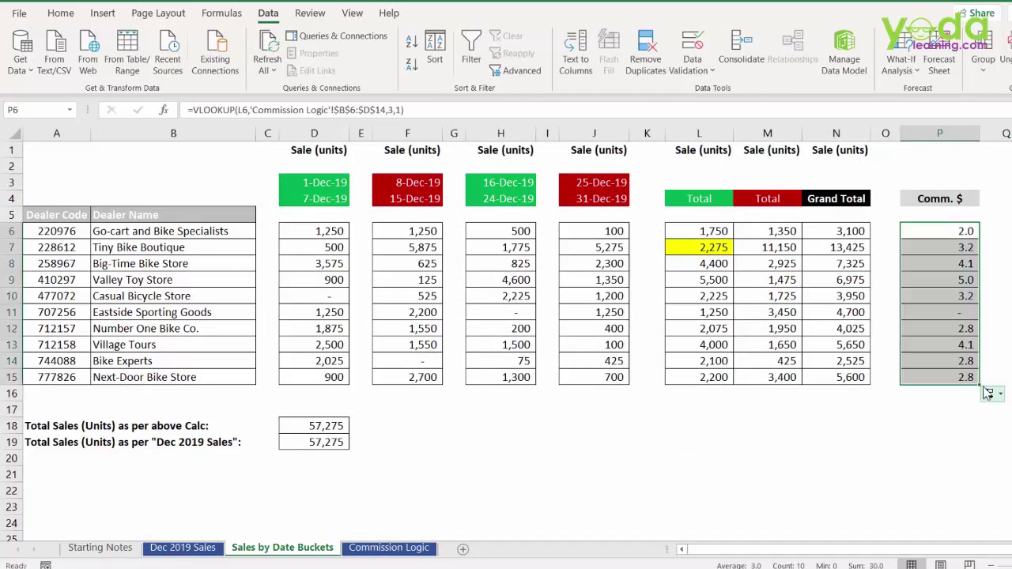
Multiply the P6 VLOOKUP by the green total in L6, and fill the updated commission formula down to P15.
double_click(958, 231)
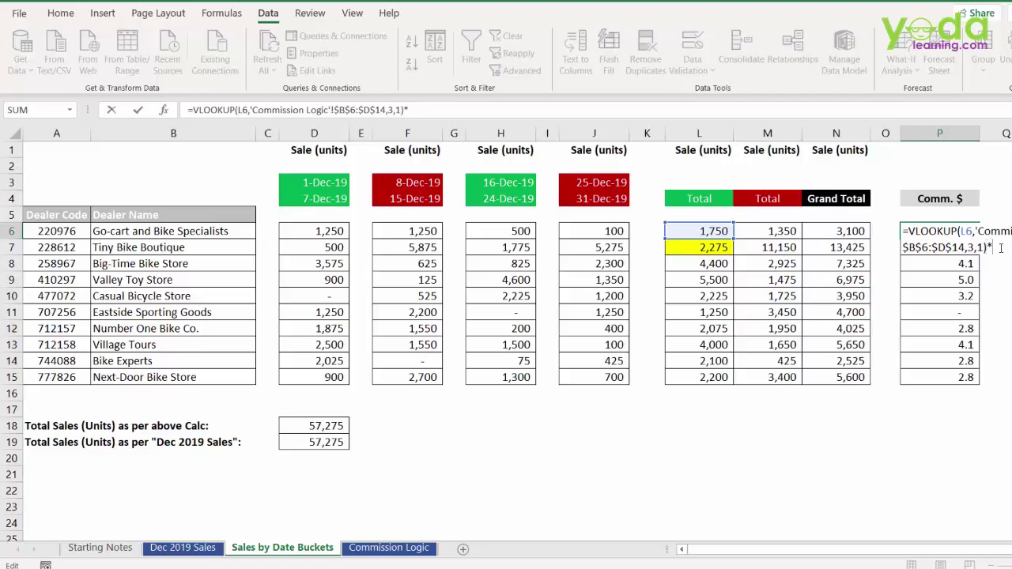
left_click(711, 230)
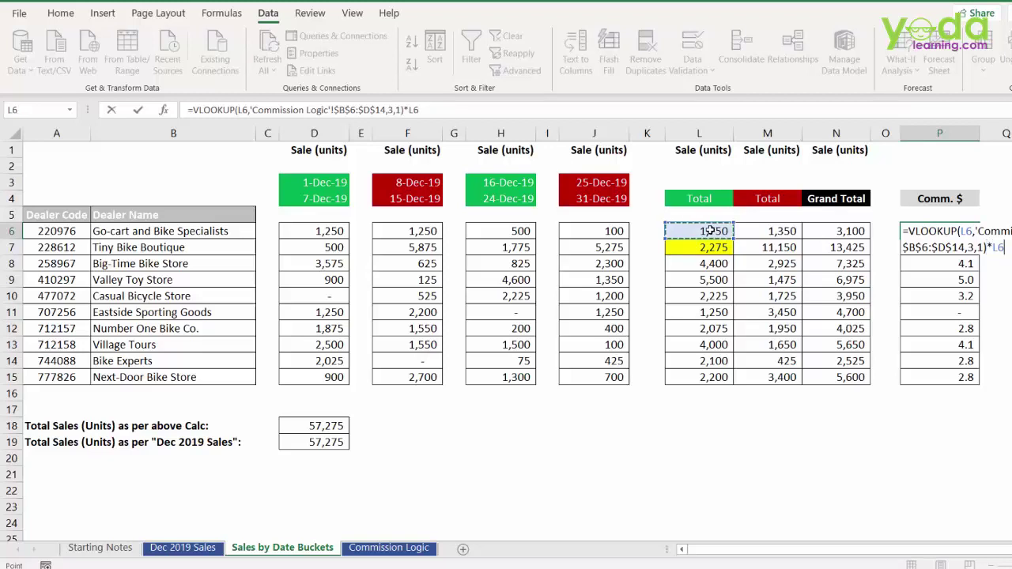
key("ctrl+Return")
key("Return")
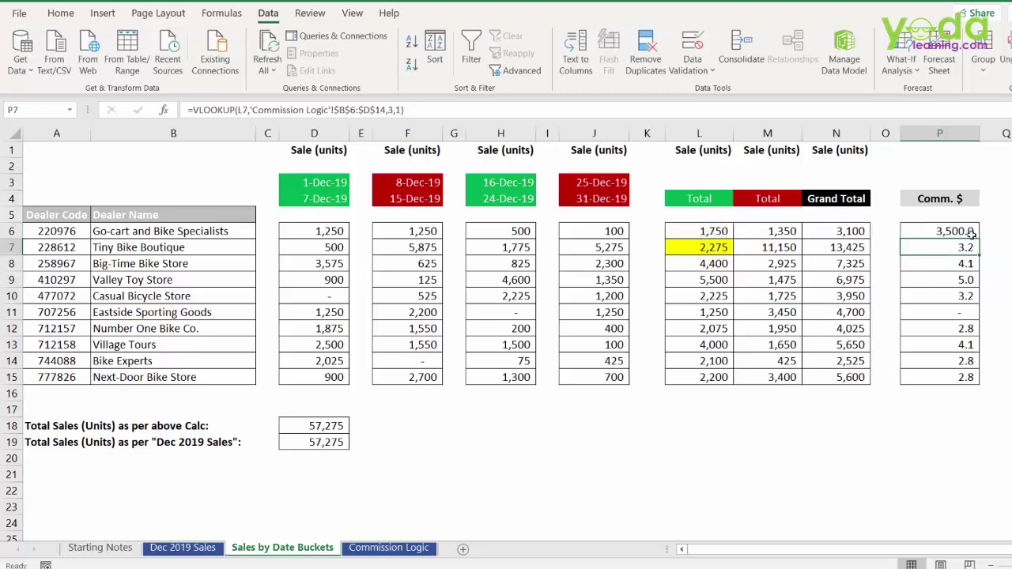
left_click(969, 231)
left_click_drag(980, 237, 951, 393)
Total the commissions in P16 with an AutoSum of P6:P15, and highlight that cell with the current fill colour.
left_click(951, 393)
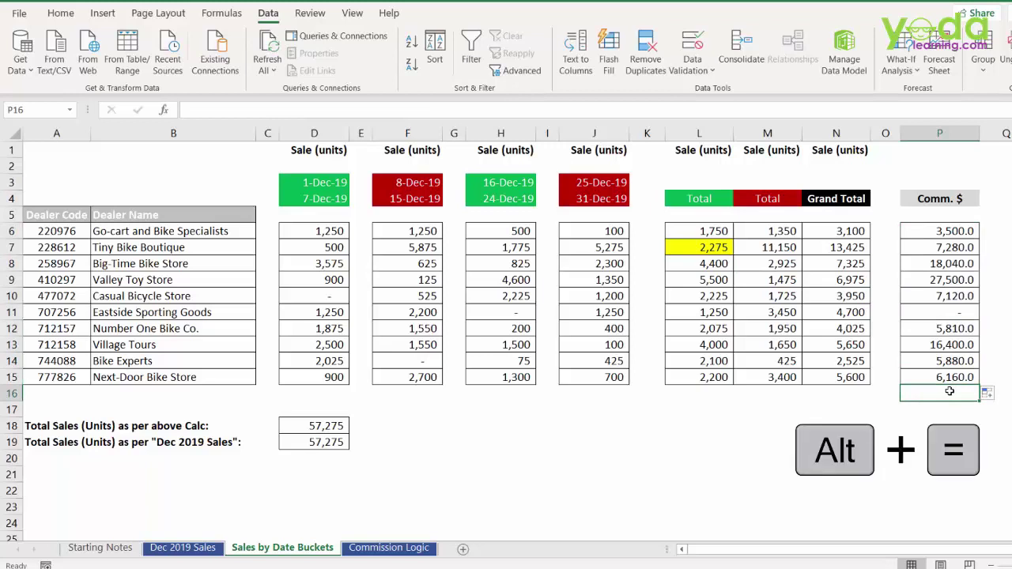
key("alt+equal")
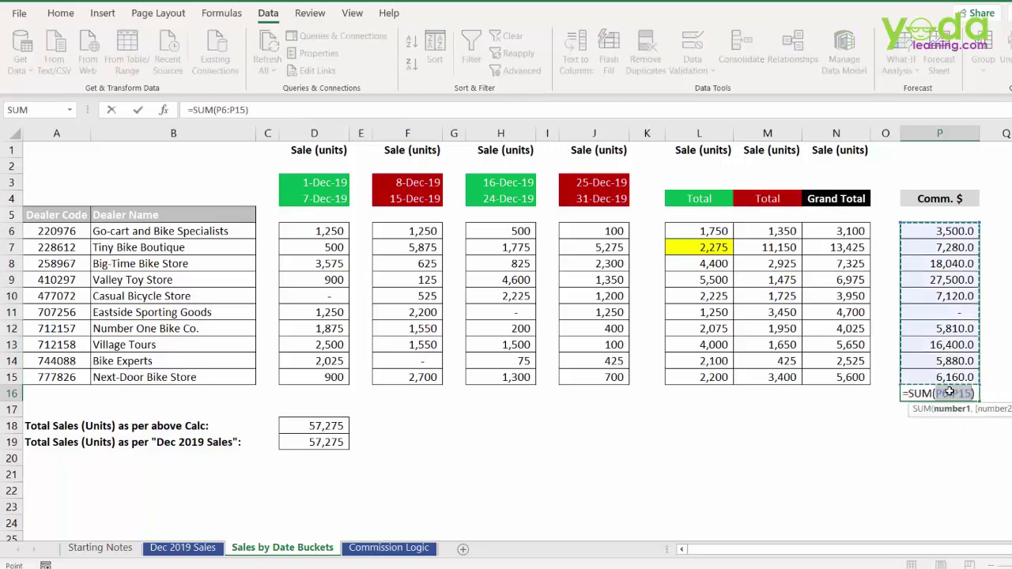
key("Return")
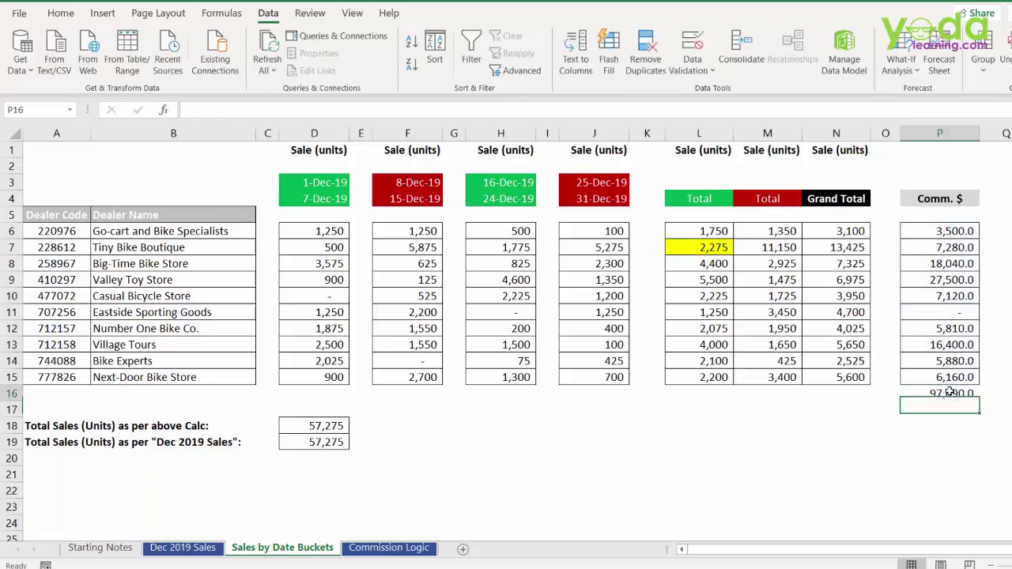
left_click(951, 393)
left_click(59, 14)
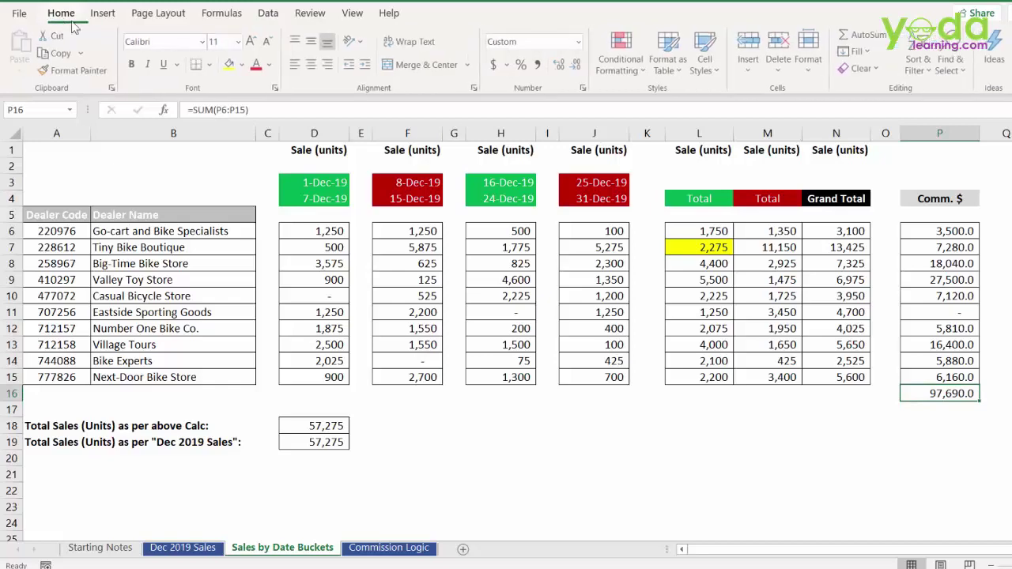
left_click(229, 64)
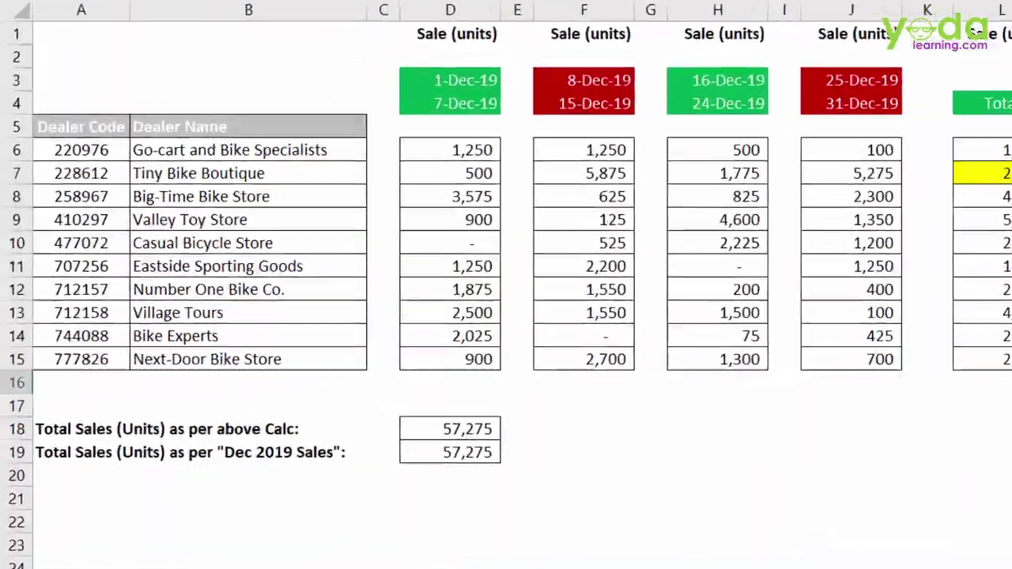
Review the Techniques Used list on the Starting Notes sheet, covering the SUMIFS, VLOOKUP and $ entries in rows 9 to 12.
left_click(100, 548)
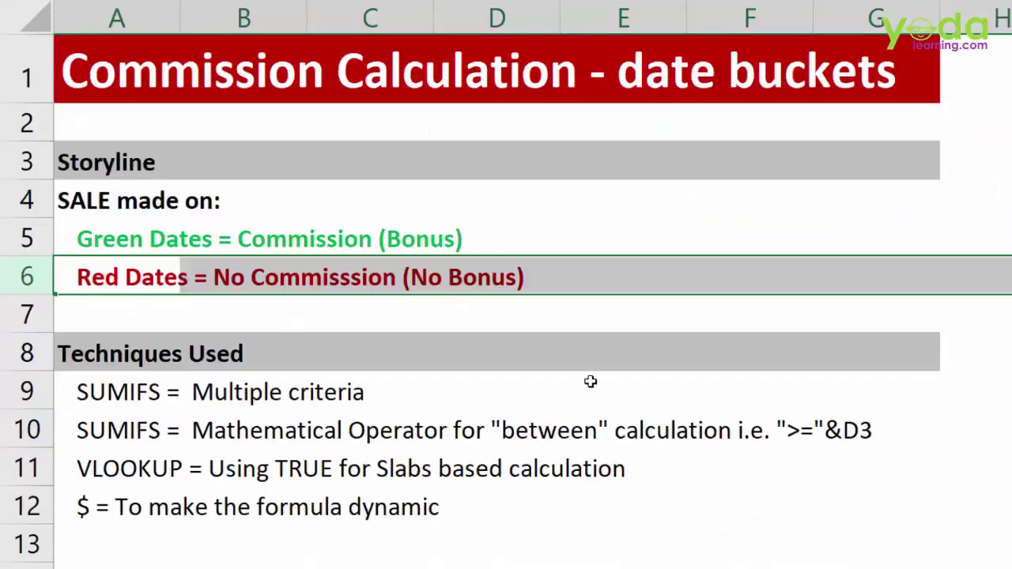
left_click_drag(106, 394, 366, 393)
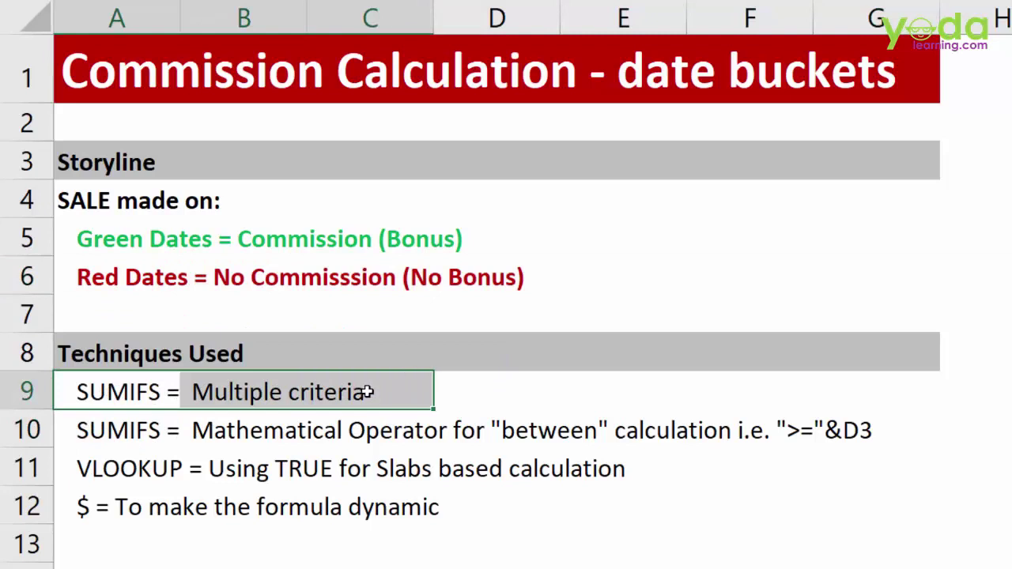
left_click(158, 430)
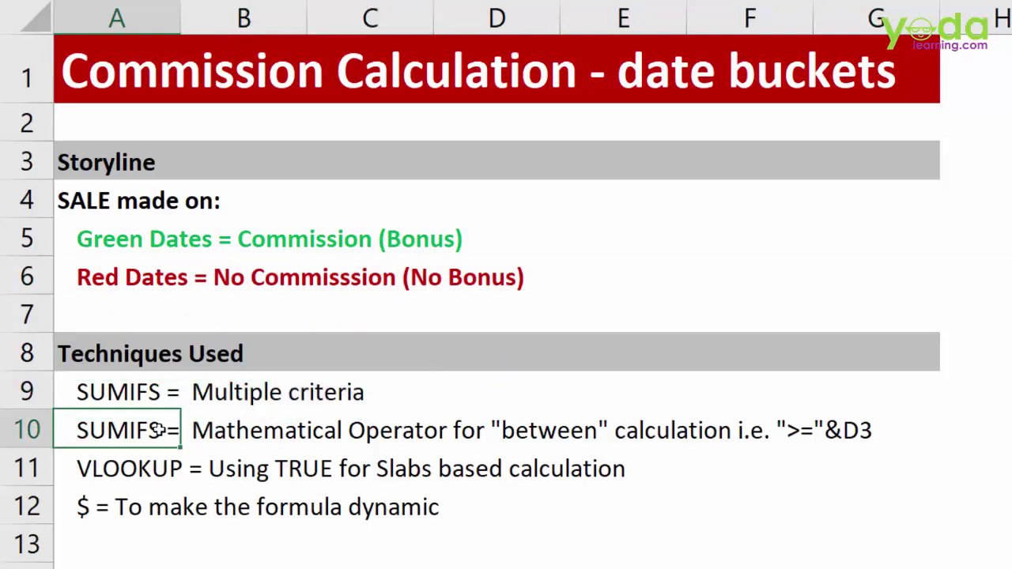
left_click_drag(159, 429, 891, 423)
left_click(891, 423)
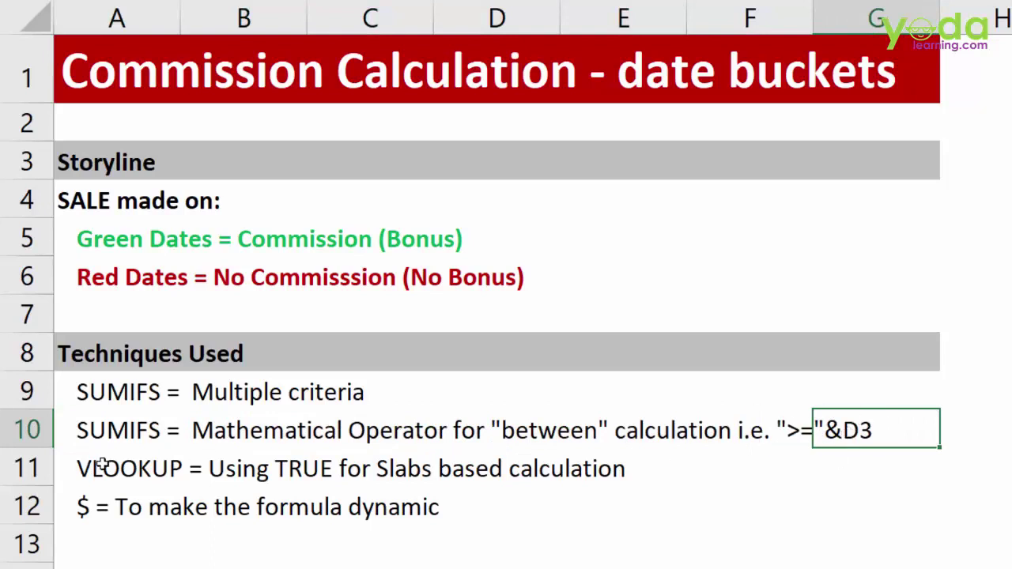
left_click_drag(100, 461, 670, 504)
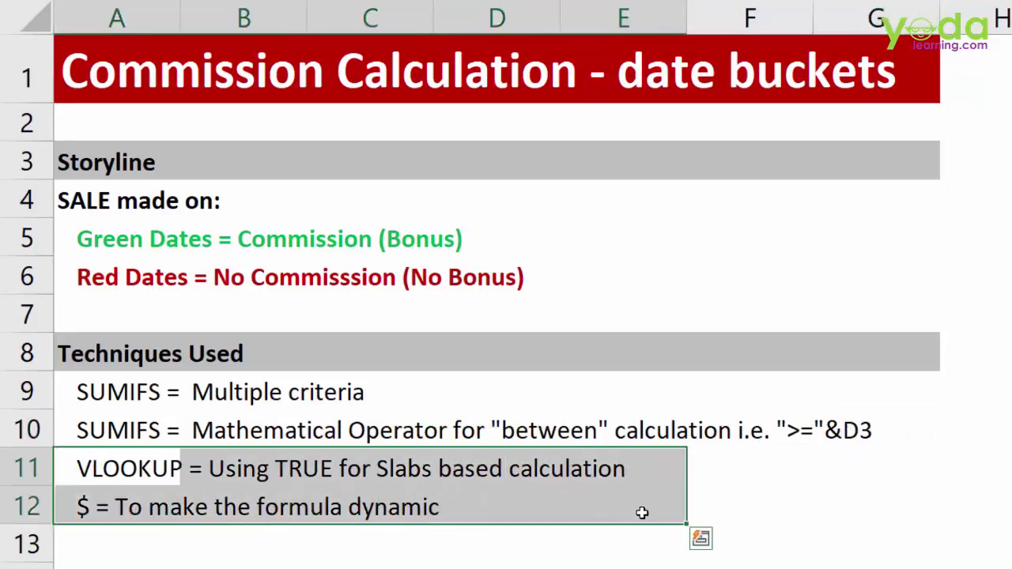
left_click(732, 478)
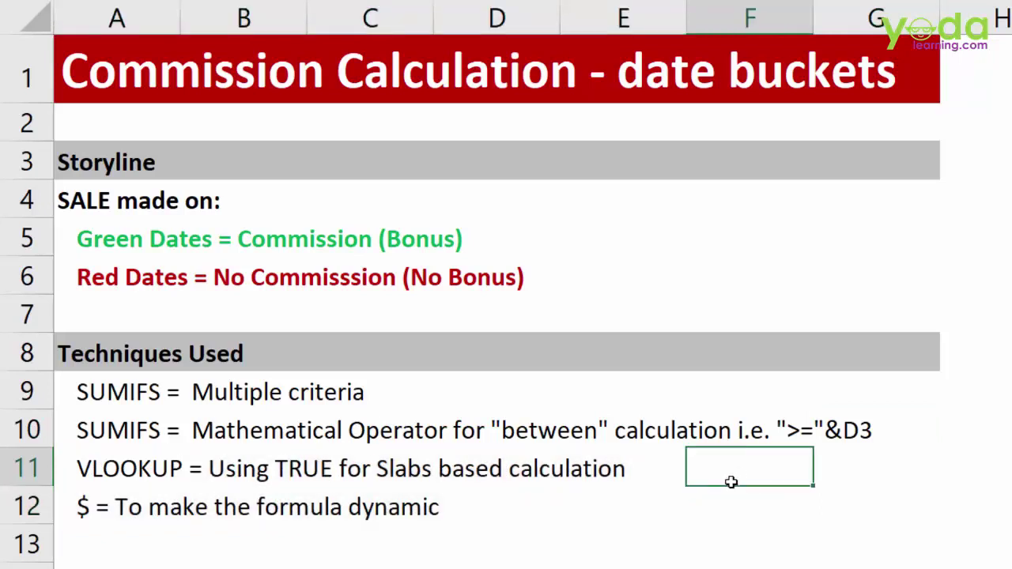